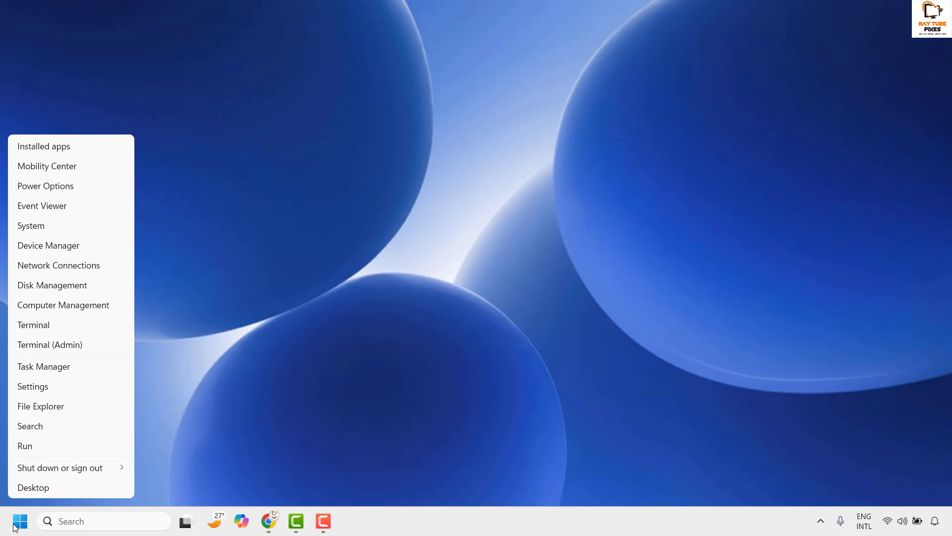
Open the Services console by running SERVICES.MSC.
left_click(34, 446)
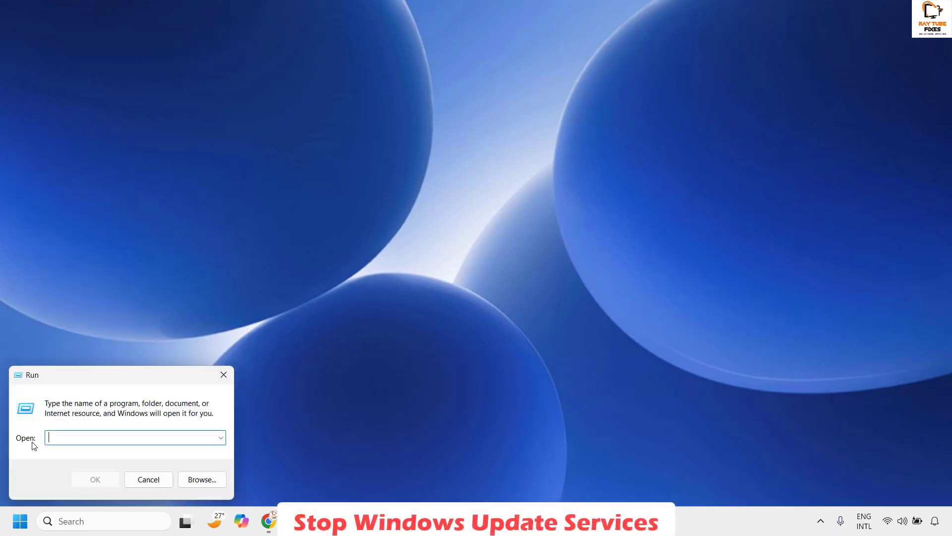
type("SERVICES.MSC")
key("Return")
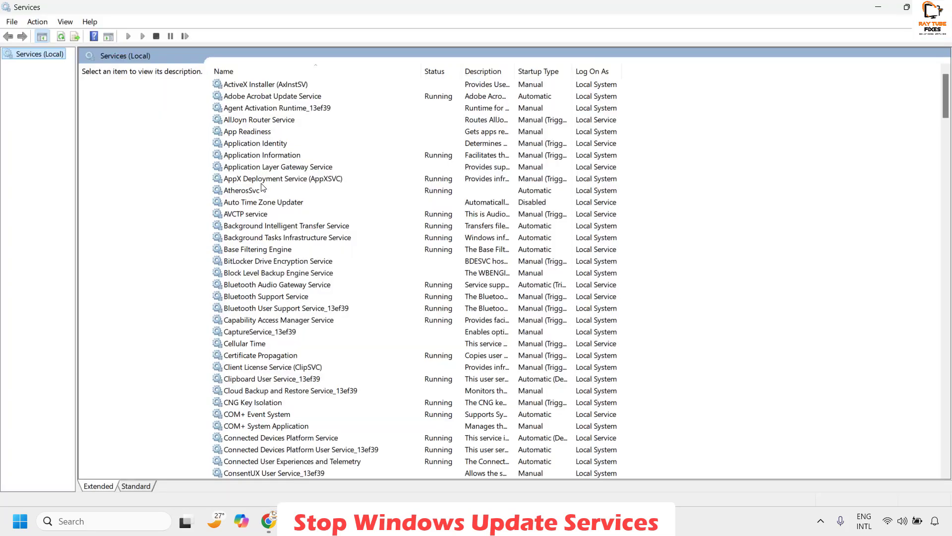
Locate the Windows Update service in the services list and open its properties.
left_click(262, 183)
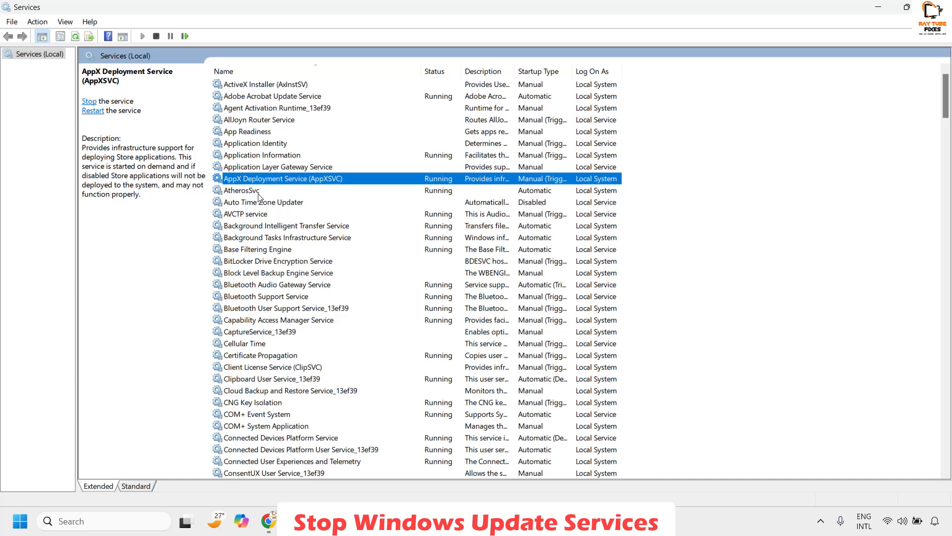
type("win")
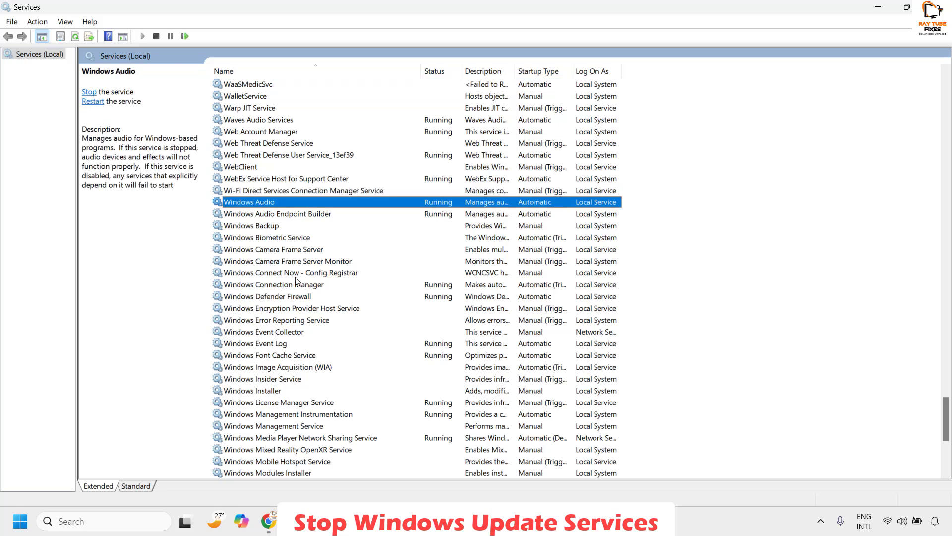
scroll(298, 282, "down", 5)
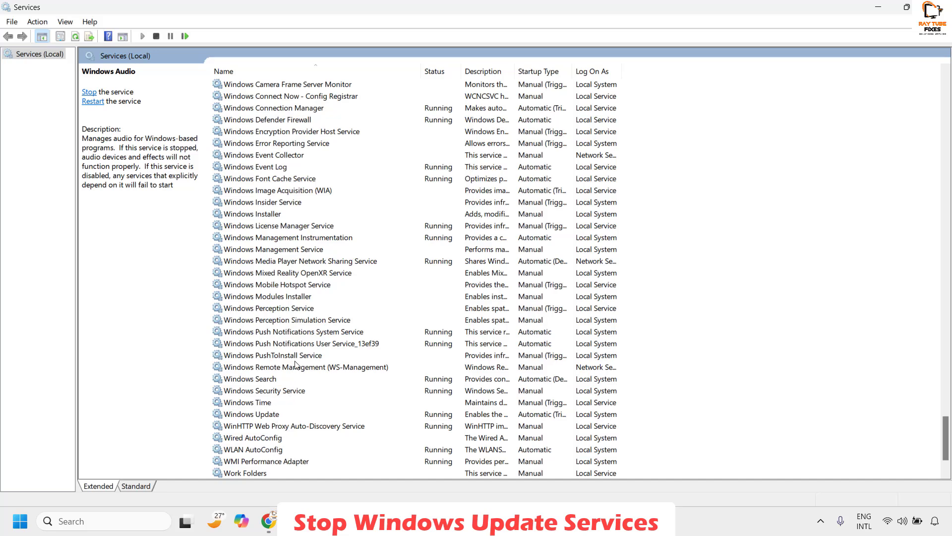
left_click(254, 414)
right_click(254, 415)
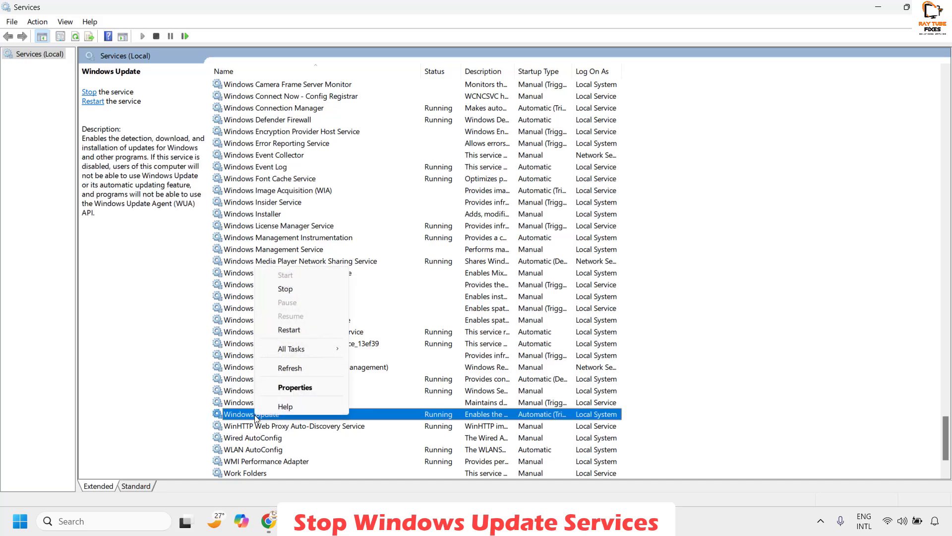
left_click(297, 388)
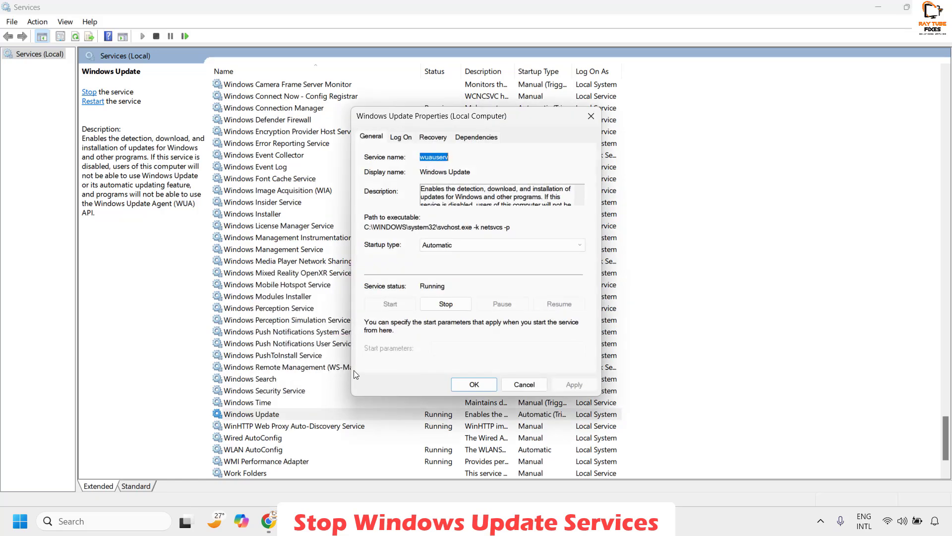
Set the Windows Update startup type to Disabled, stop the service and apply the changes.
left_click(468, 248)
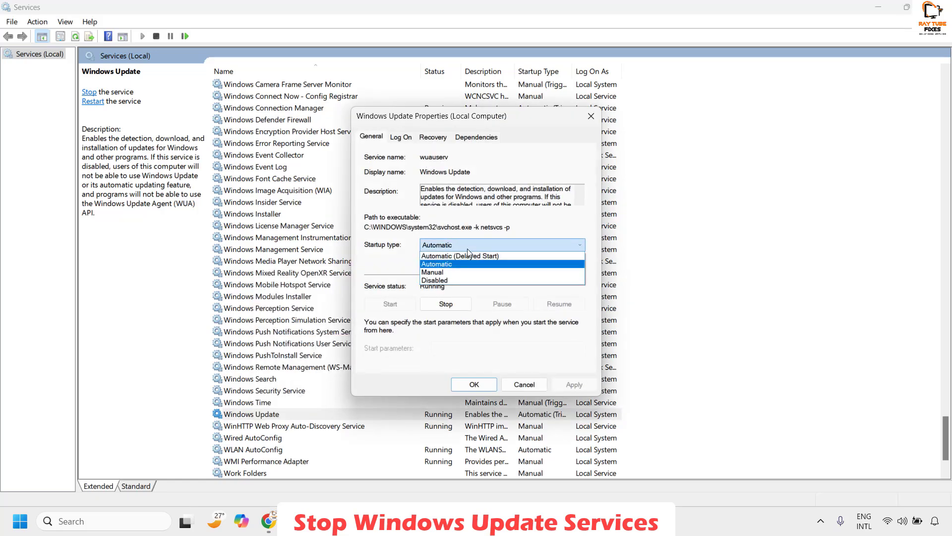
left_click(448, 280)
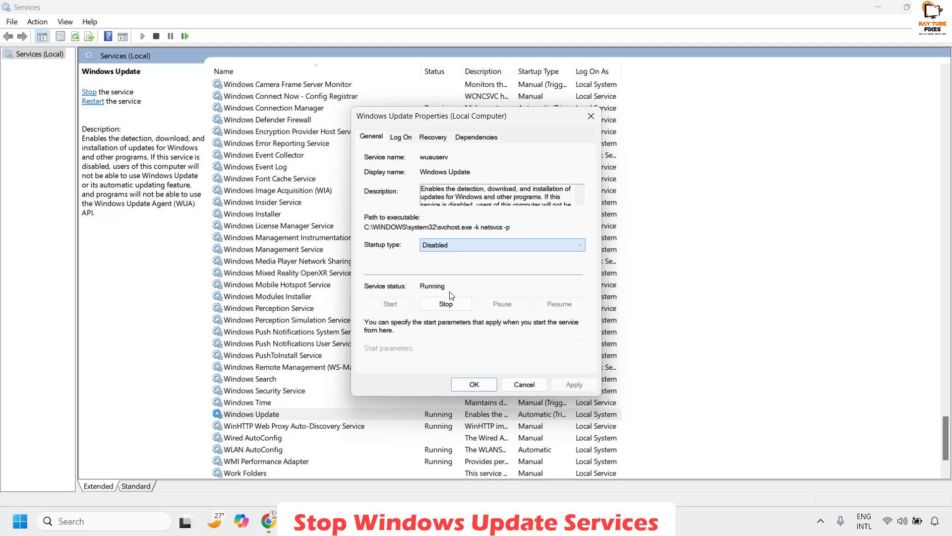
left_click(447, 304)
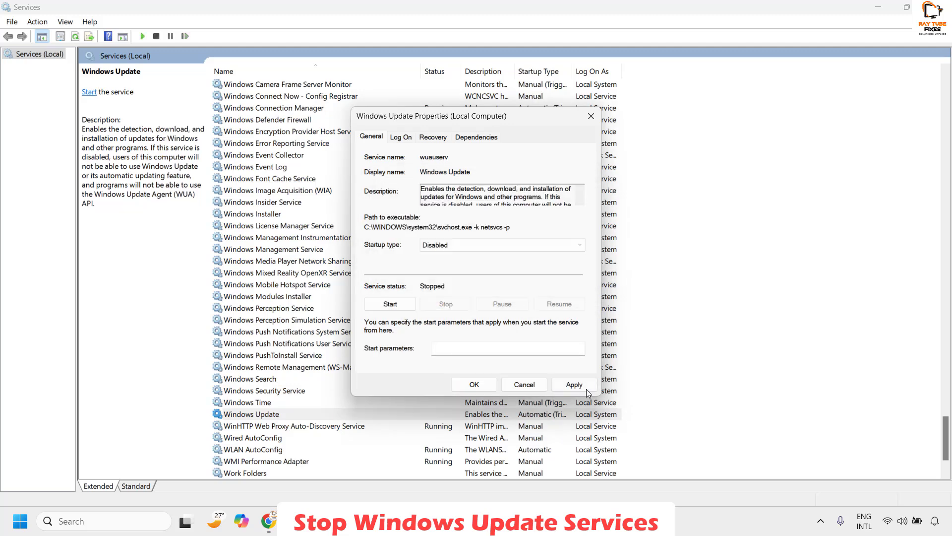
left_click(585, 388)
left_click(488, 381)
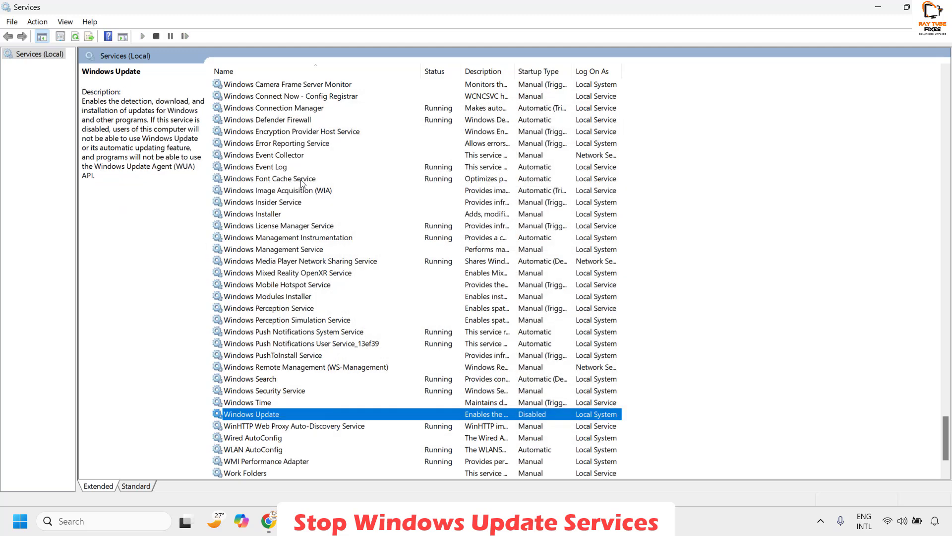
Set the startup type of the Background Intelligent Transfer Service to Disabled in its properties and apply it.
scroll(303, 184, "up", 7)
left_click(269, 179)
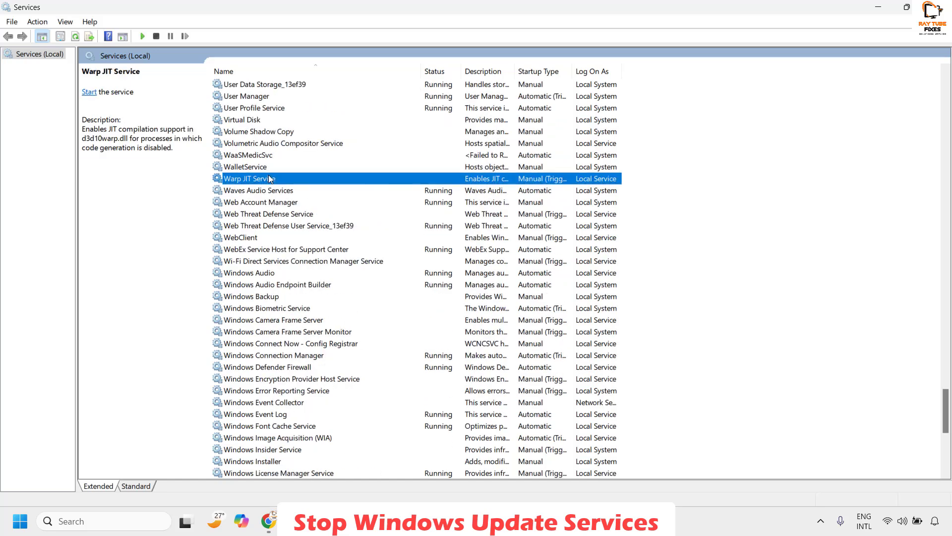
key("b")
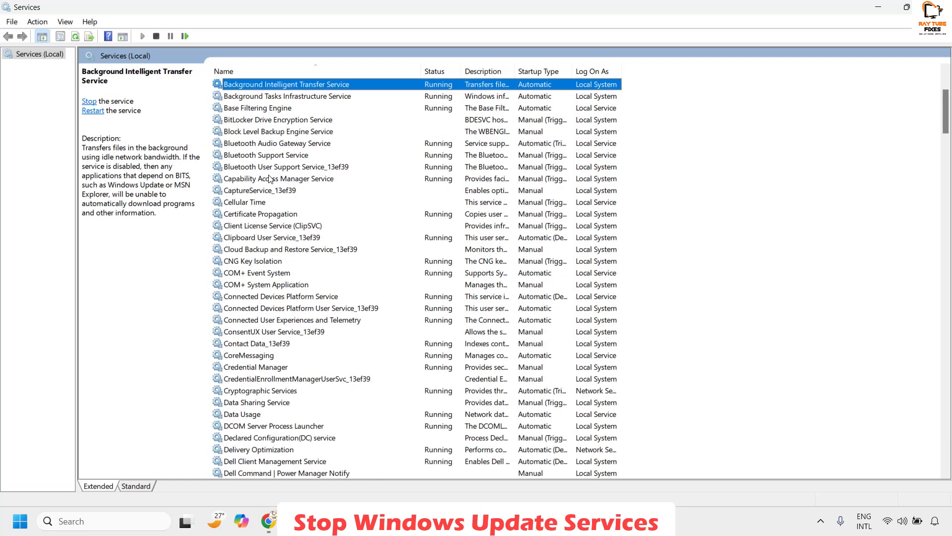
right_click(284, 87)
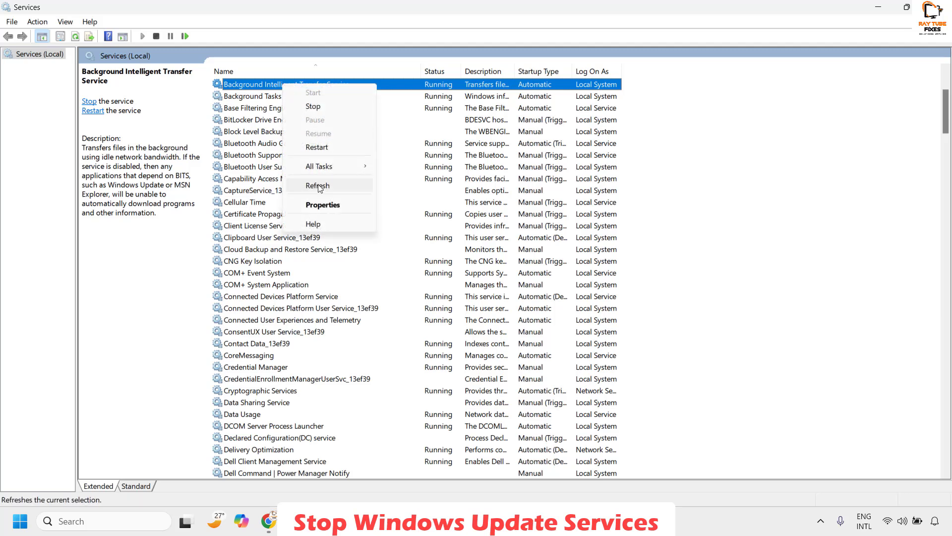
left_click(312, 202)
left_click(458, 243)
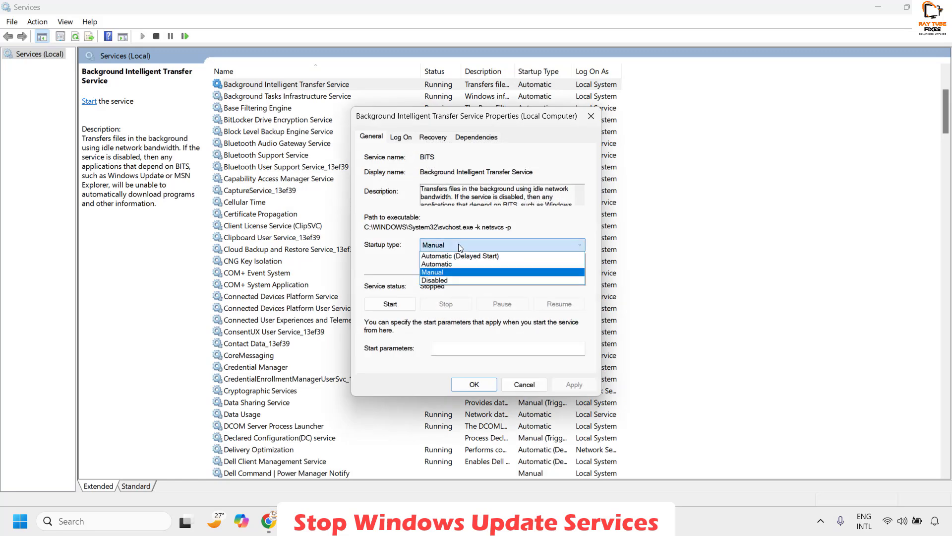
left_click(459, 279)
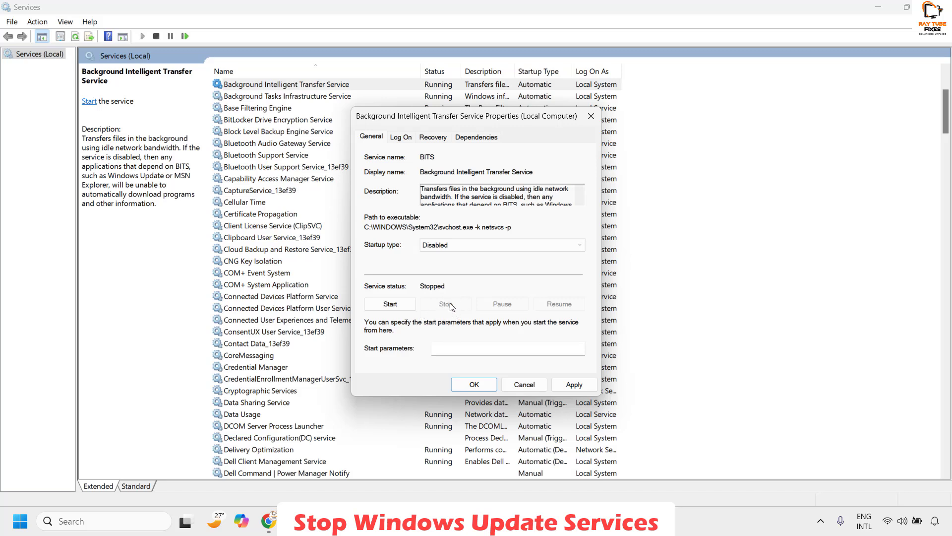
left_click(584, 386)
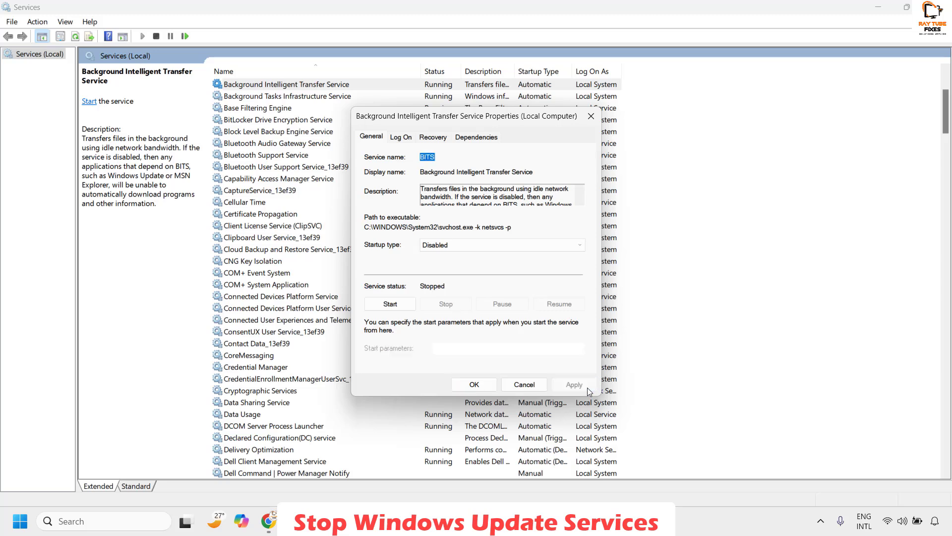
left_click(483, 384)
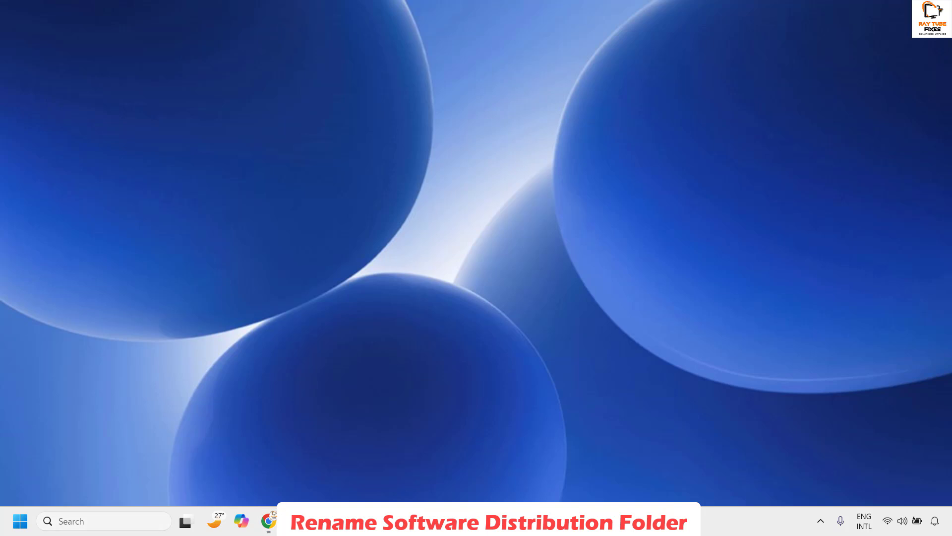
Open the Windows system folder in File Explorer by running %WINDIR%.
right_click(20, 521)
left_click(42, 442)
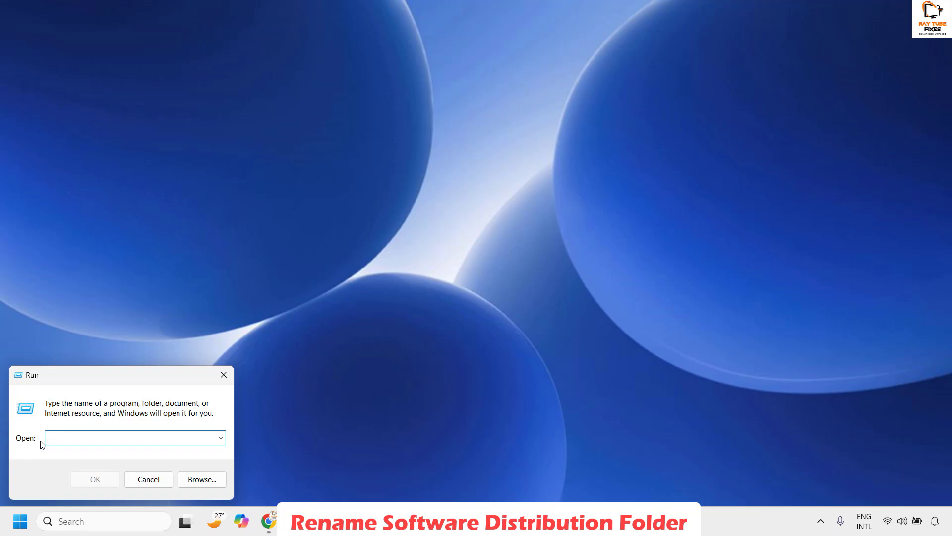
type("%WINDIR%")
key("Return")
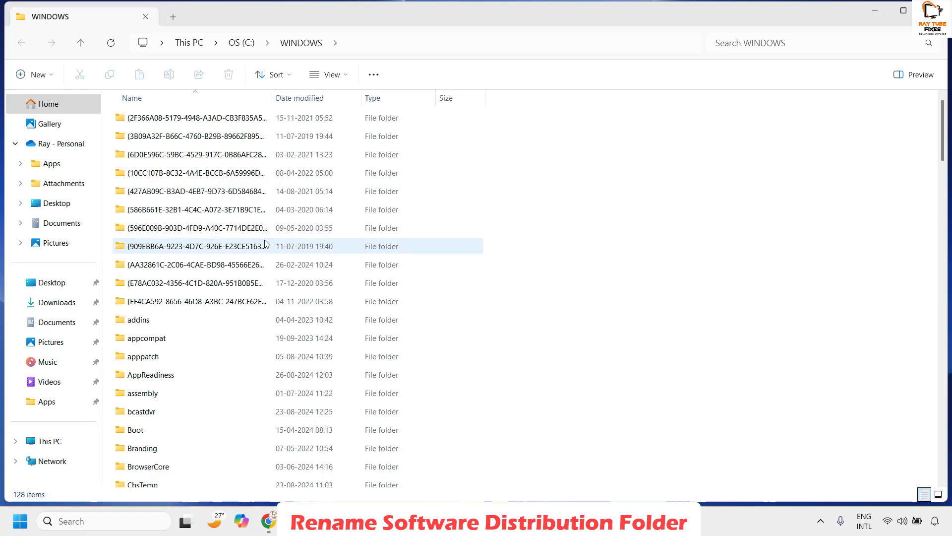
Rename the SoftwareDistribution folder in the Windows folder as SoftwareDistributionOLD1.
left_click(194, 283)
scroll(193, 294, "down", 7)
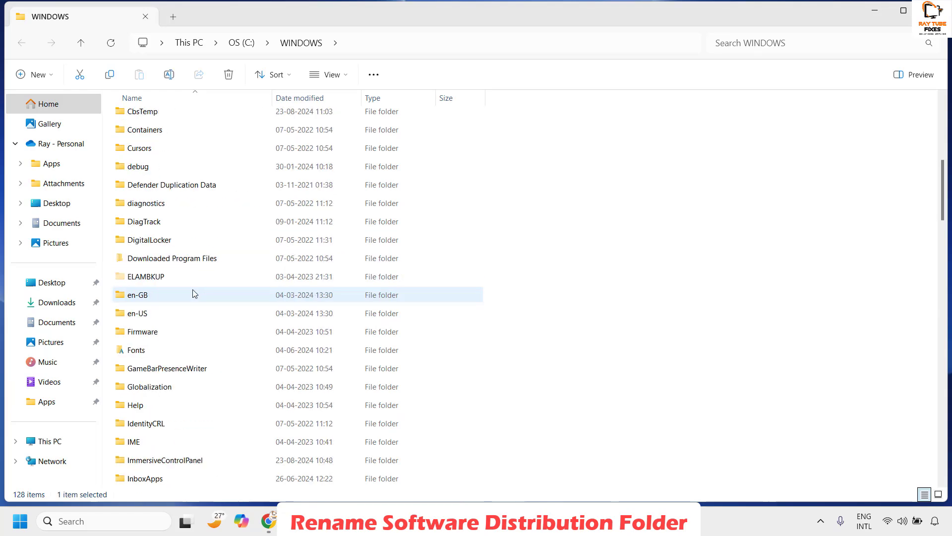
scroll(201, 310, "down", 15)
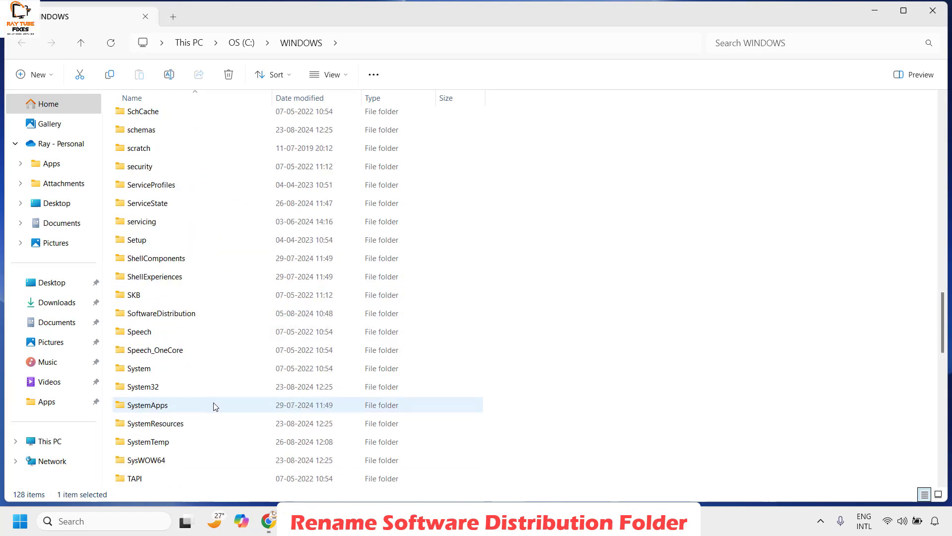
scroll(177, 361, "down", 6)
type("software")
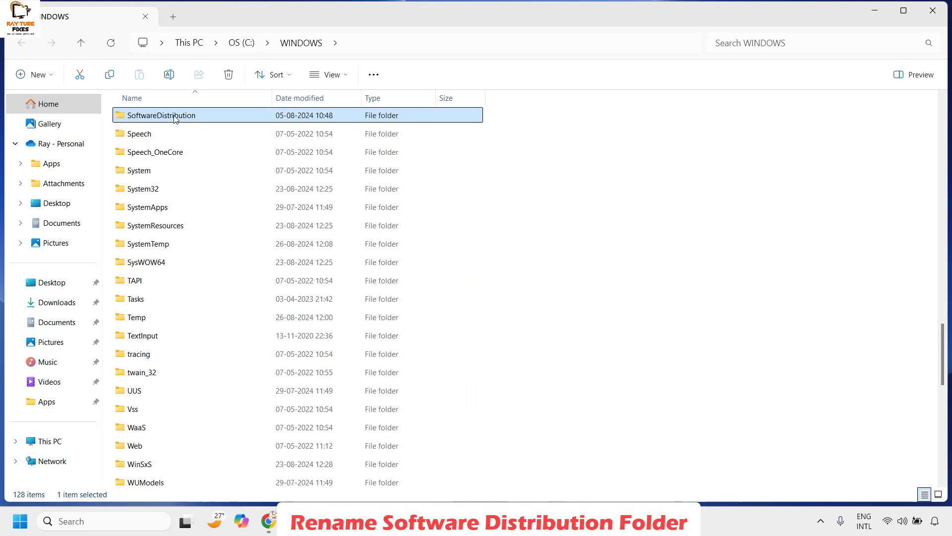
right_click(175, 119)
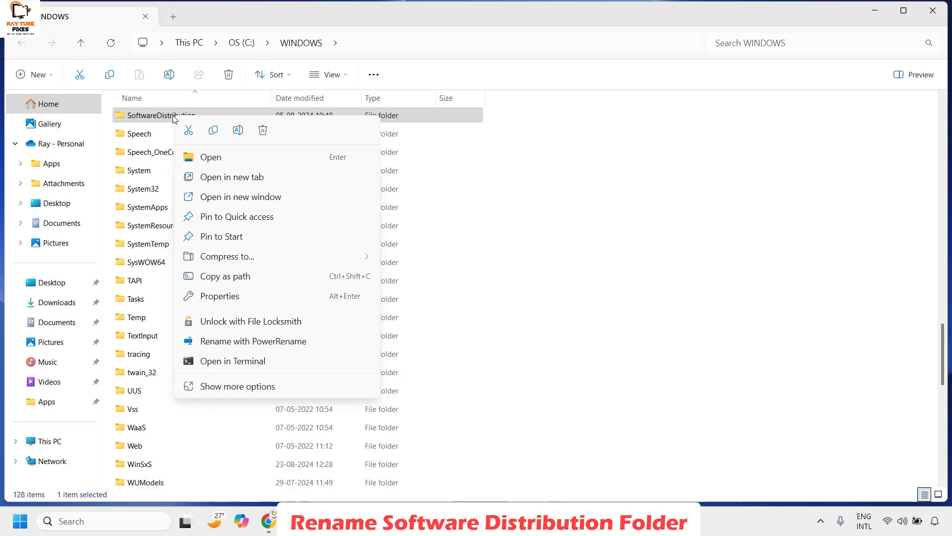
left_click(234, 387)
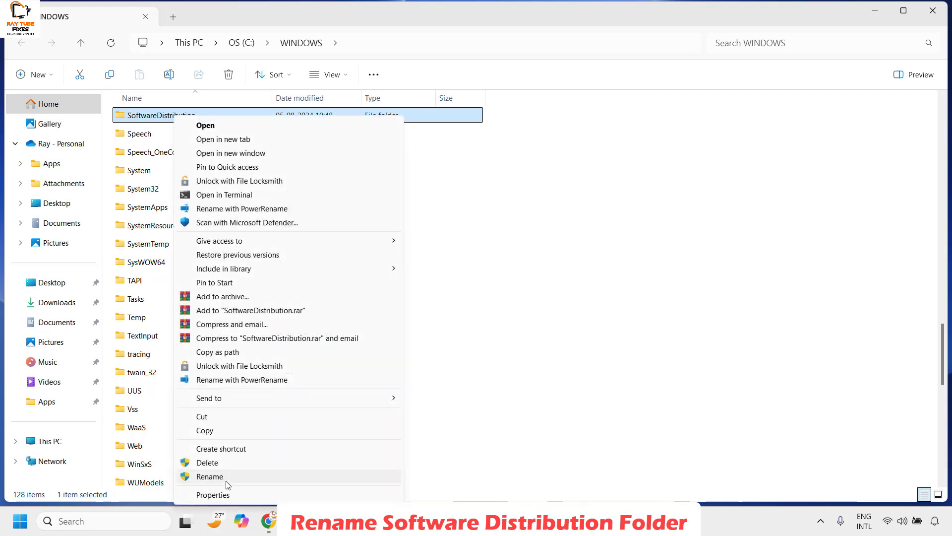
left_click(228, 477)
left_click(205, 118)
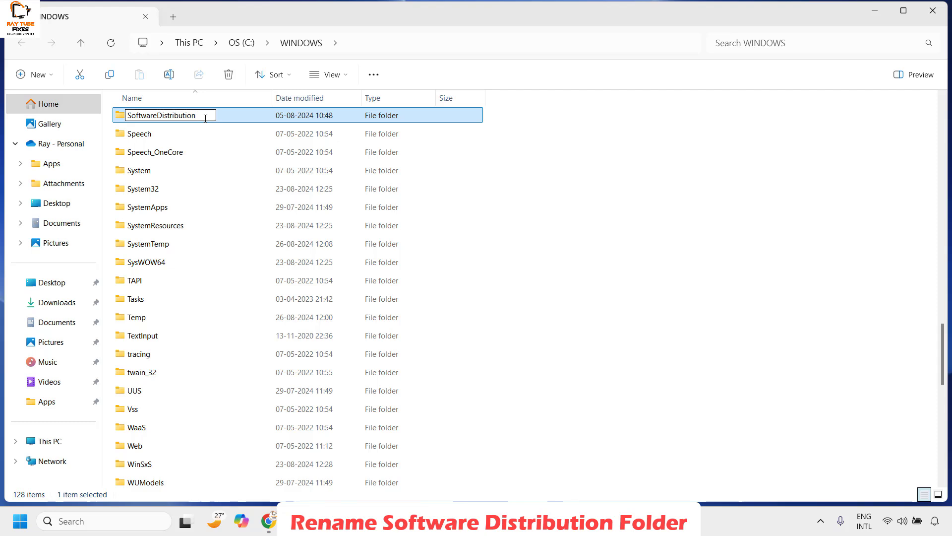
type("OLD1")
key("Return")
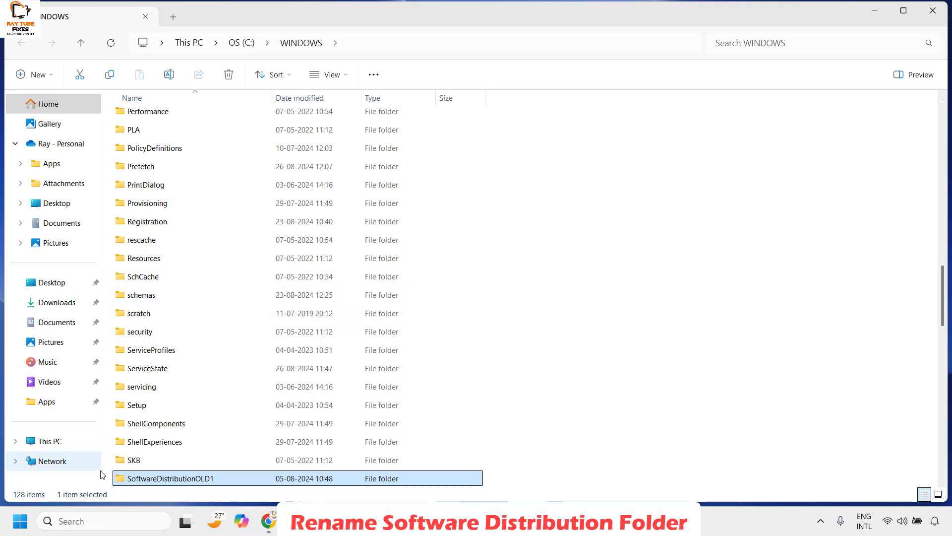
End the TeamViewer (32 bit) background process in Task Manager, and close Task Manager and the Windows folder window.
key("ctrl+shift+Escape")
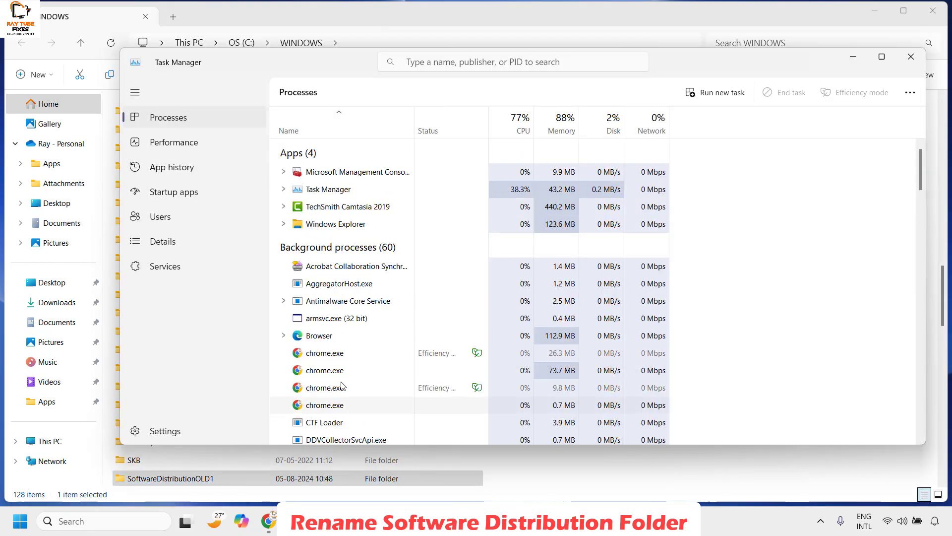
scroll(342, 337, "down", 20)
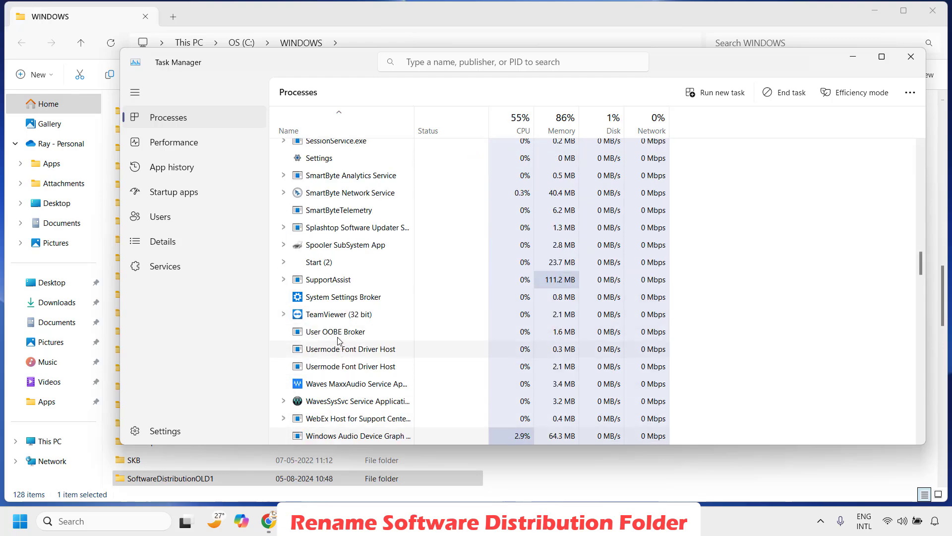
right_click(352, 314)
left_click(372, 339)
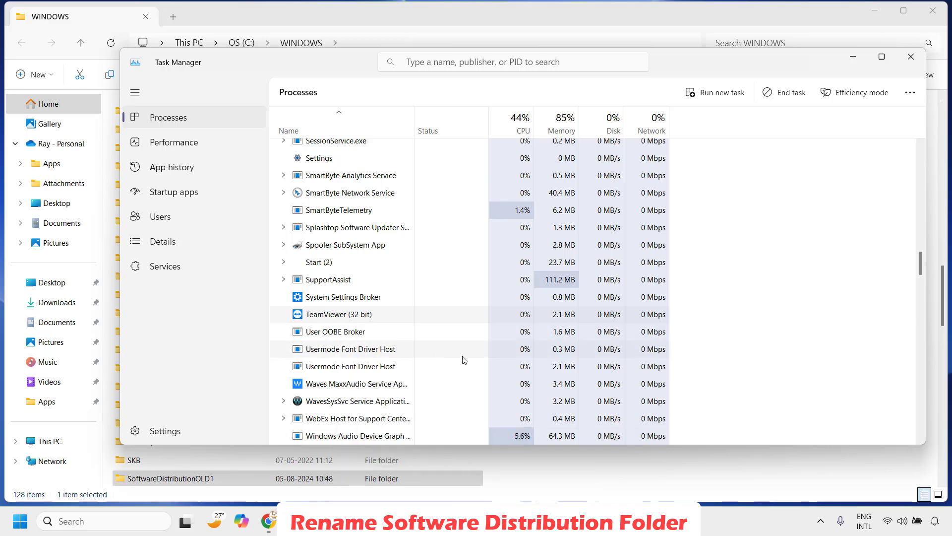
left_click(912, 57)
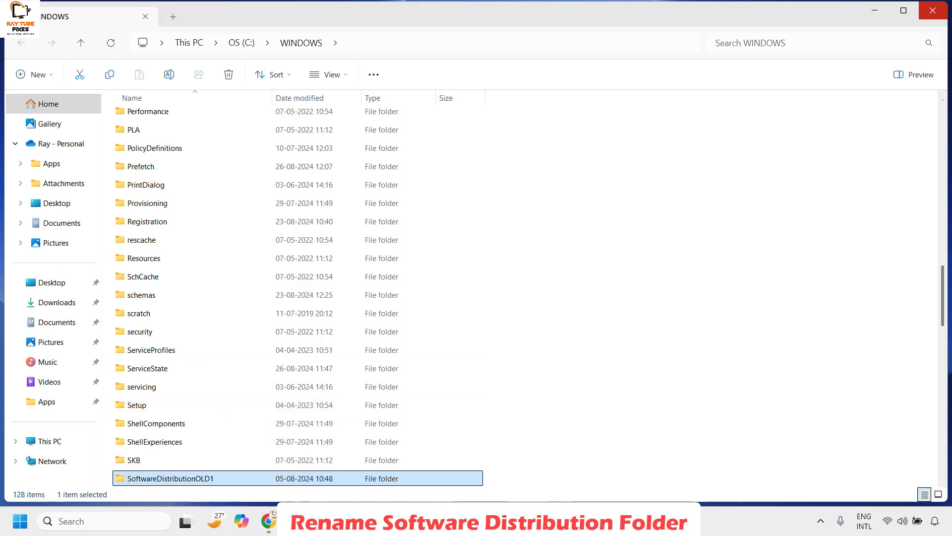
left_click(932, 12)
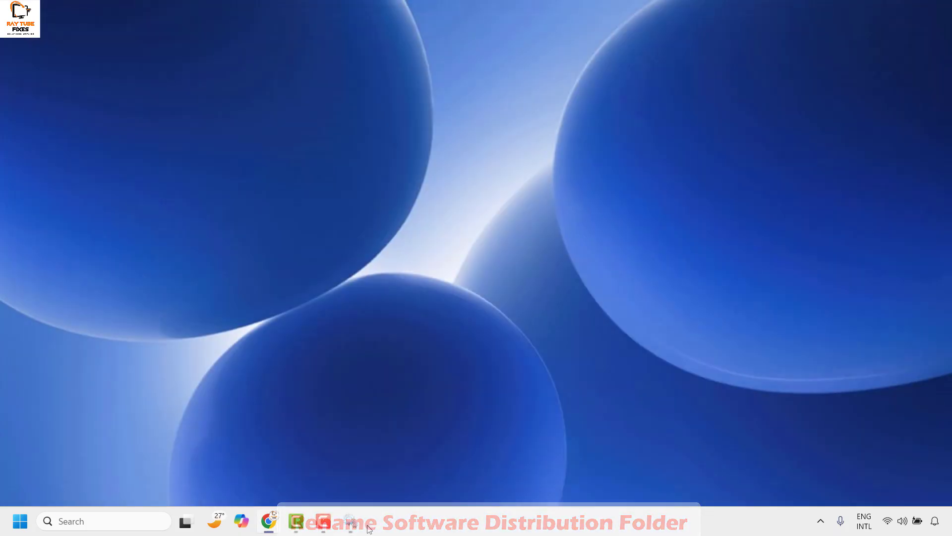
In the Services window, set the Background Intelligent Transfer Service's startup type to Automatic, apply it and start the service.
left_click(349, 522)
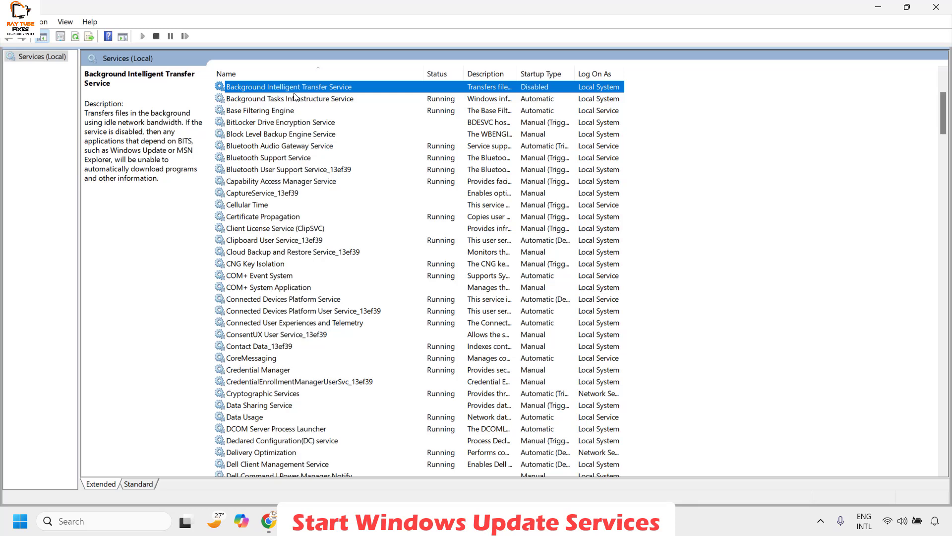
right_click(258, 90)
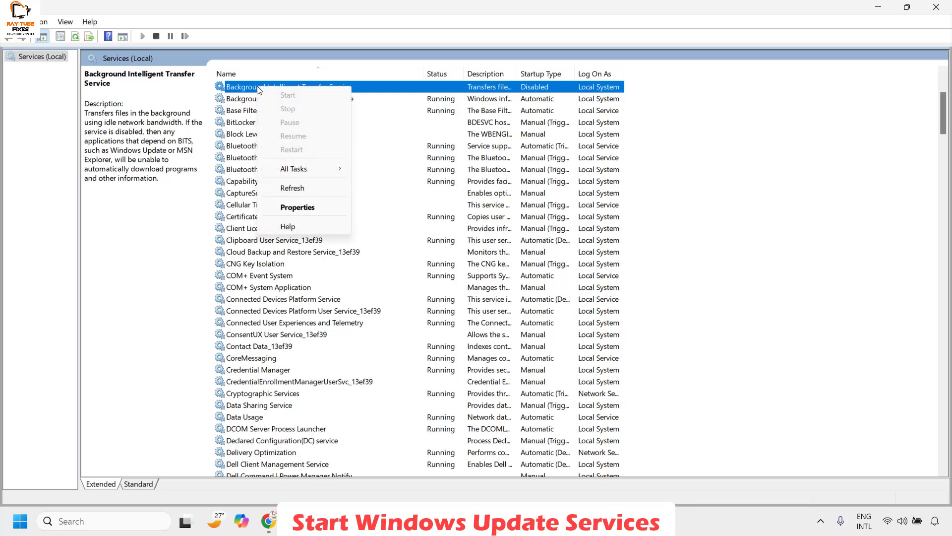
left_click(299, 208)
left_click(464, 246)
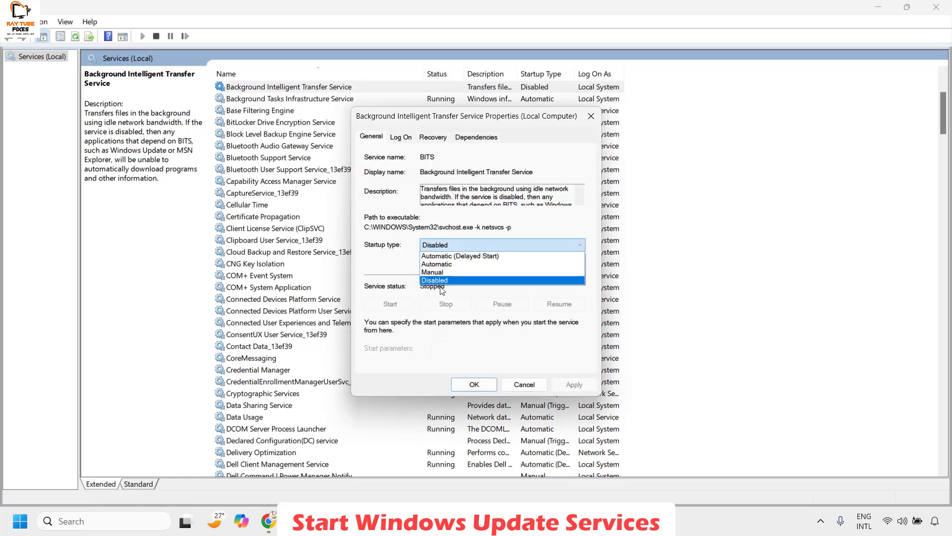
left_click(455, 265)
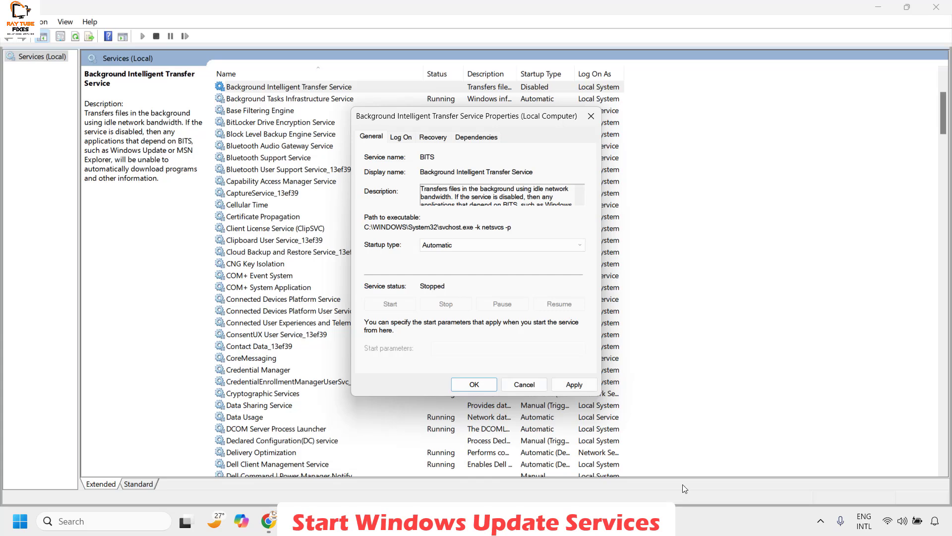
left_click(571, 381)
left_click(391, 304)
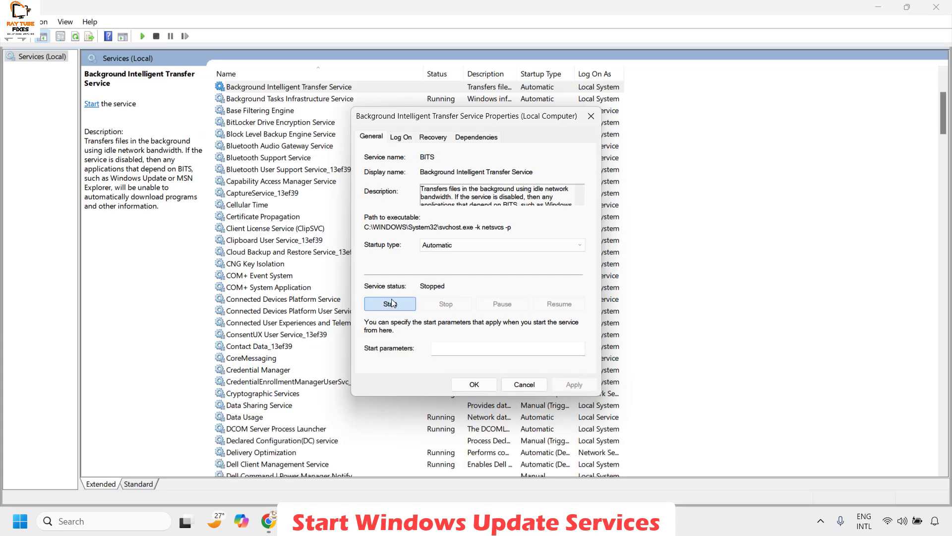
left_click(482, 387)
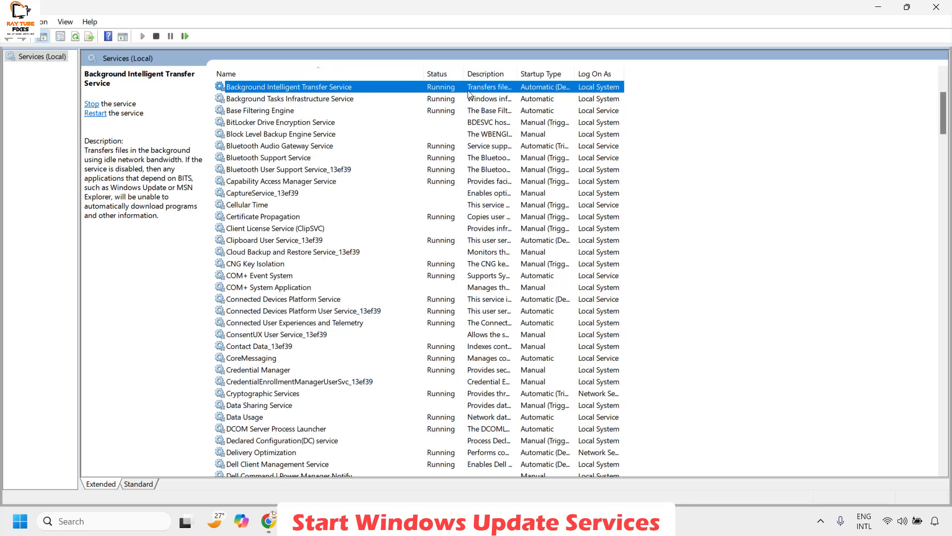
Set the startup type of the Windows Update service to Automatic in its properties and apply it.
scroll(294, 404, "down", 3)
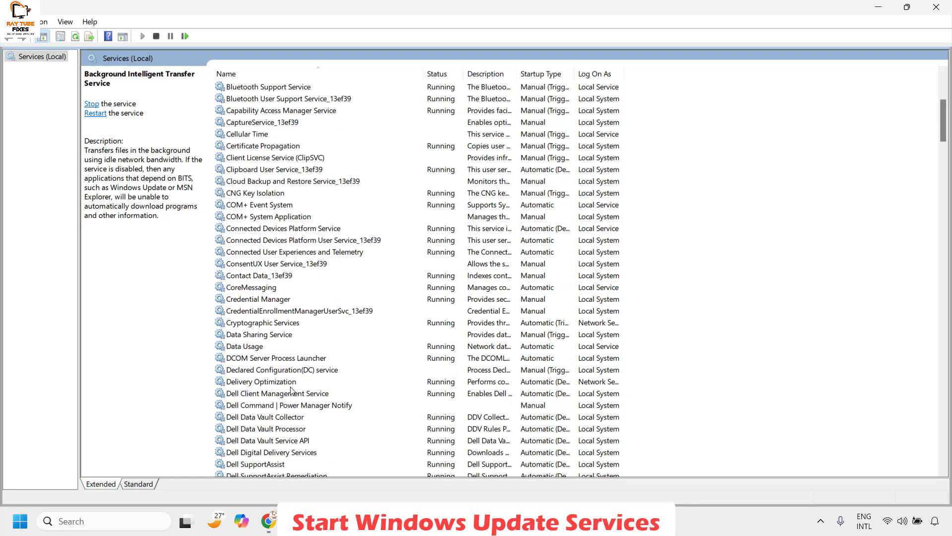
left_click(291, 382)
type("win")
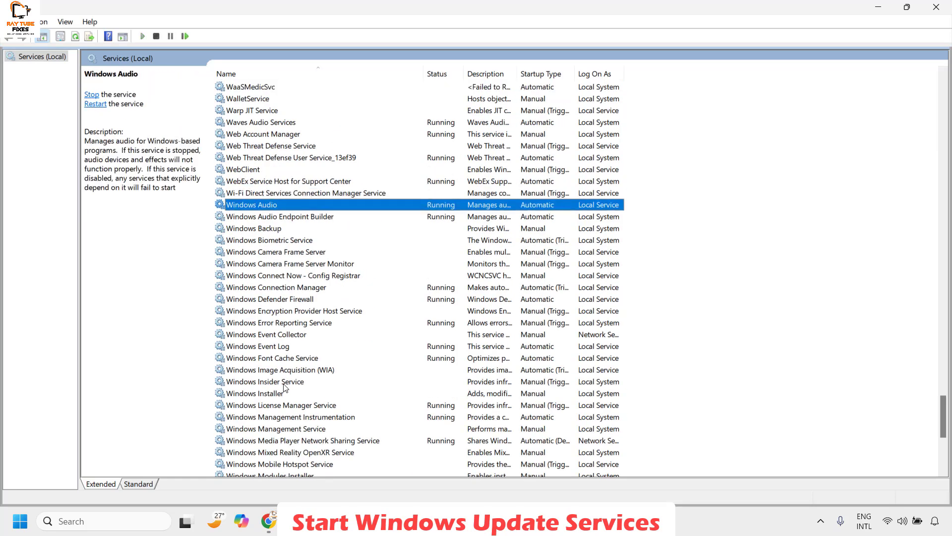
scroll(286, 389, "down", 6)
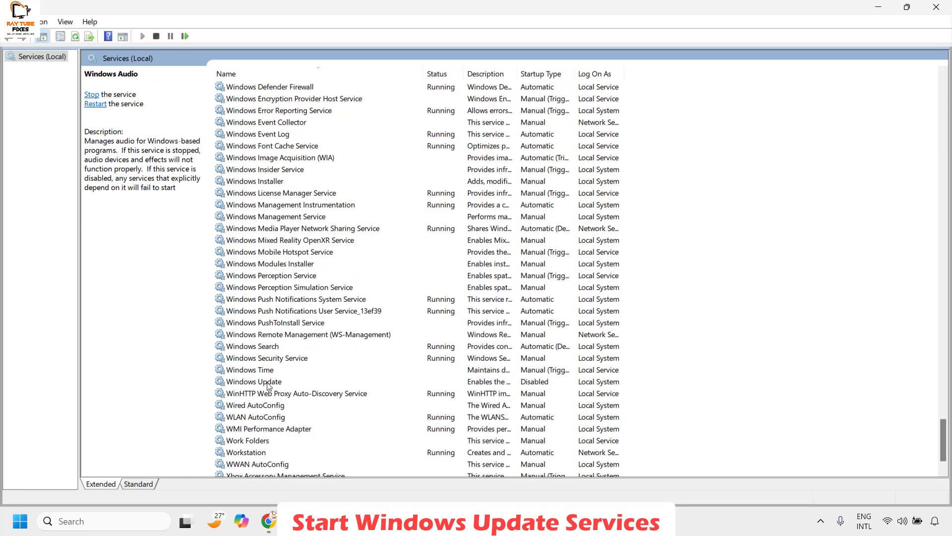
left_click(268, 383)
right_click(268, 385)
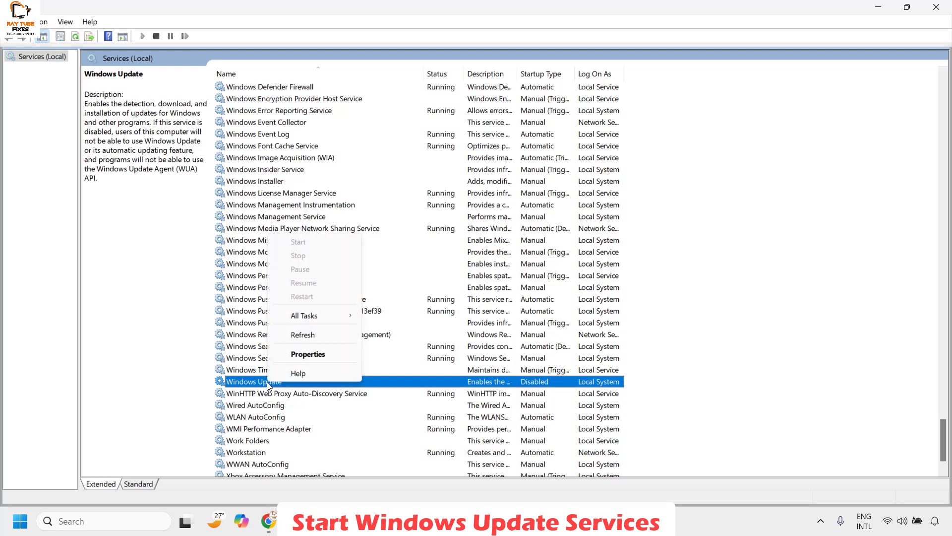
left_click(297, 371)
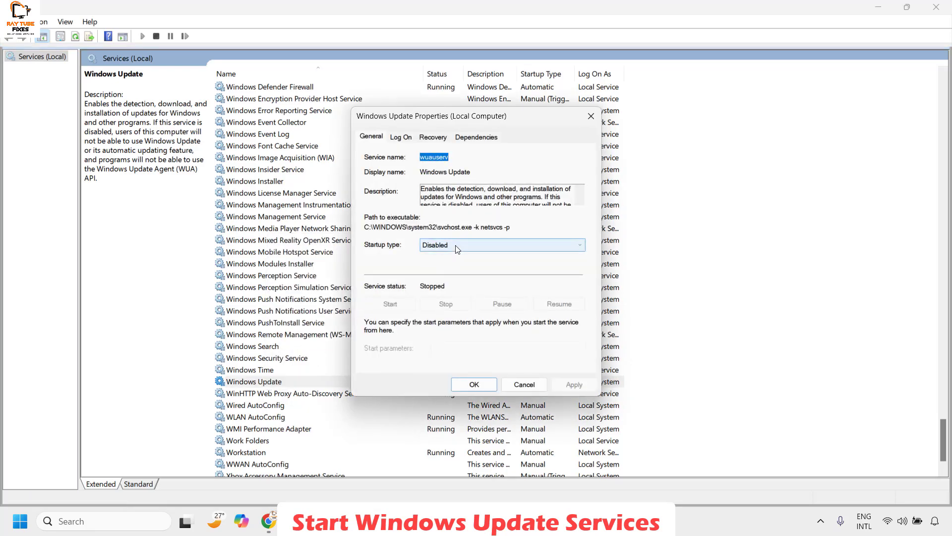
left_click(455, 245)
left_click(453, 265)
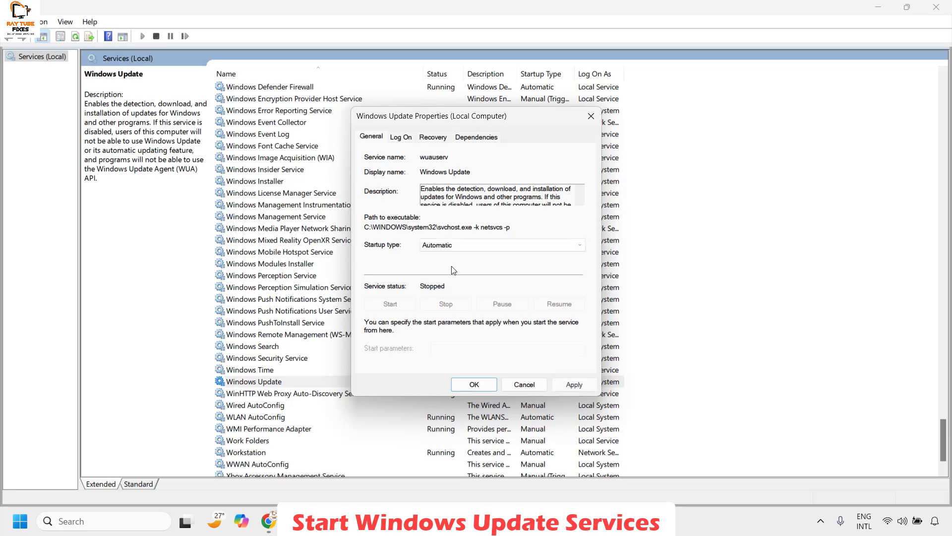
left_click(575, 385)
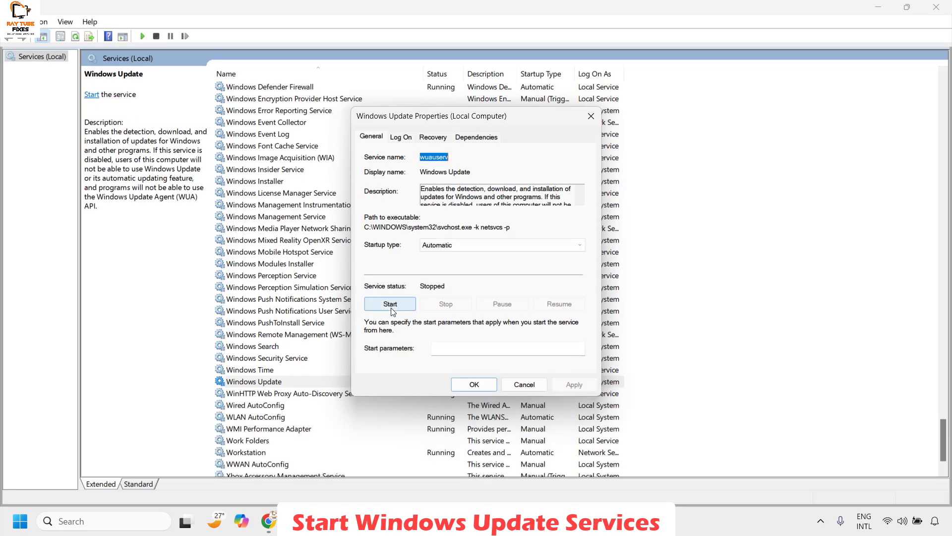
Start the Windows Update service and confirm its properties.
left_click(394, 305)
left_click(391, 303)
left_click(475, 385)
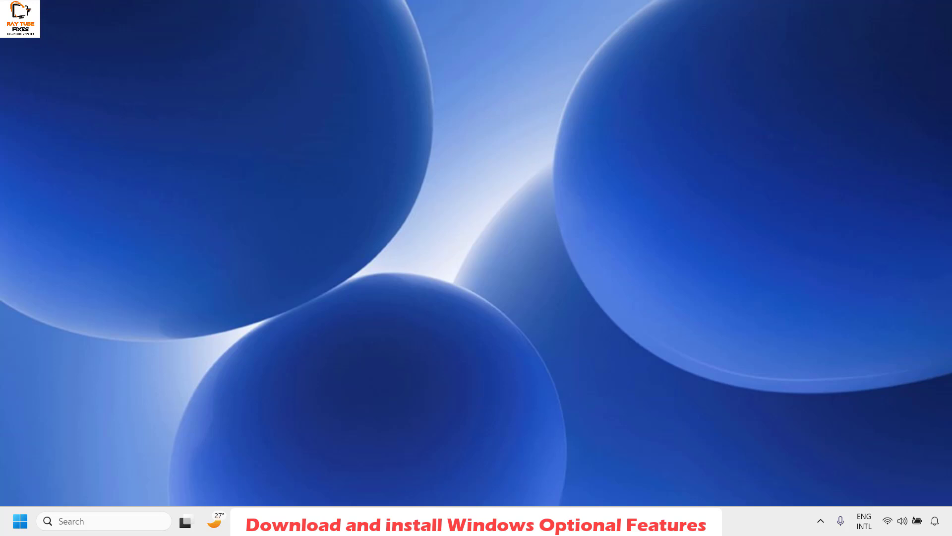
Open the Windows Features dialog by running optionalfeatures.
right_click(20, 519)
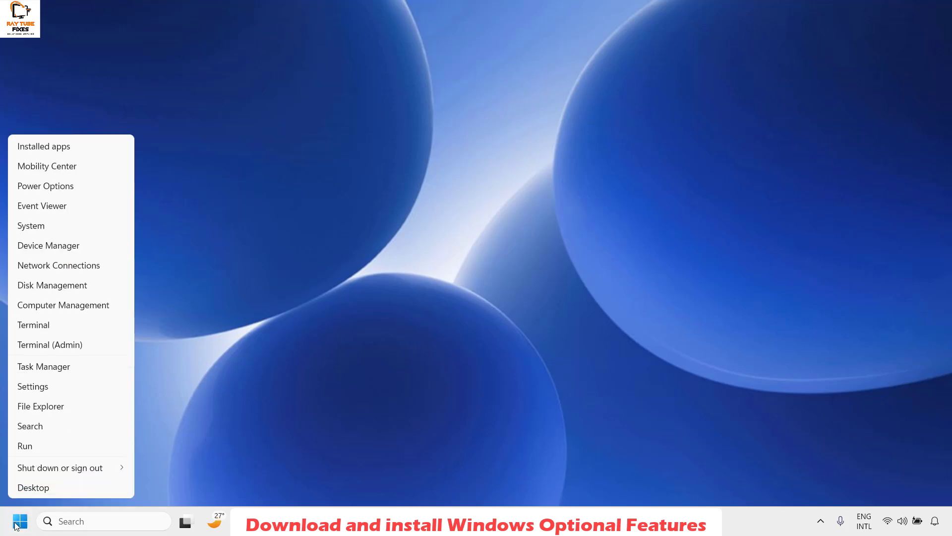
left_click(44, 447)
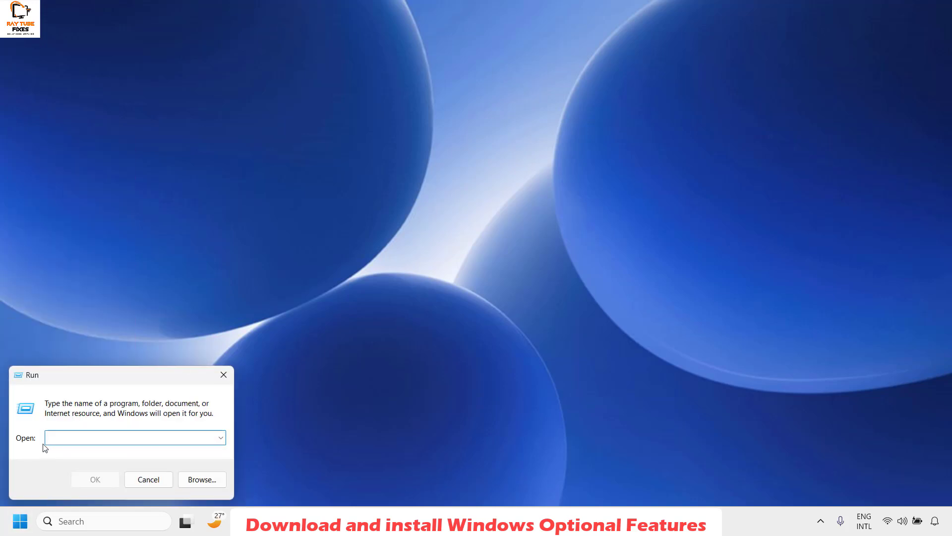
type("optionalfeatures")
left_click(110, 479)
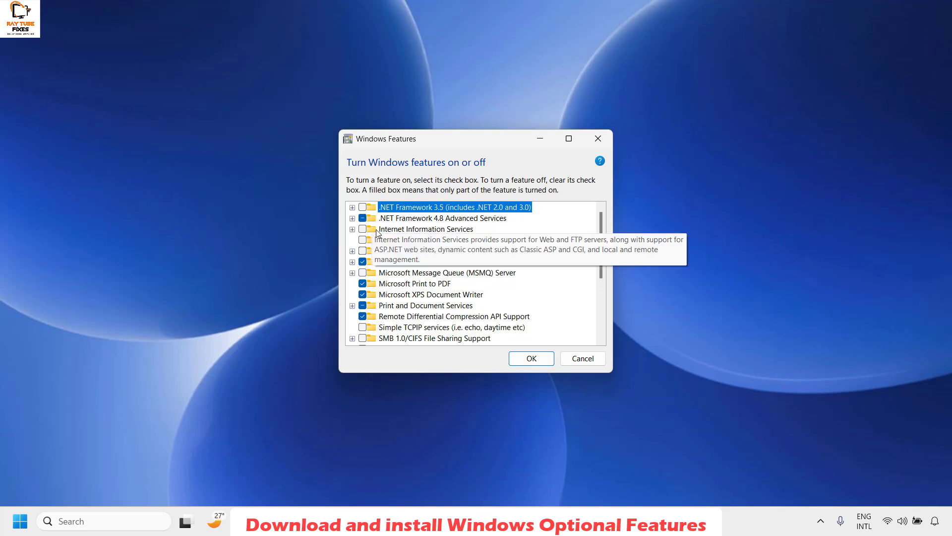
Turn on .NET Framework 3.5 (includes .NET 2.0 and 3.0), letting Windows Update download the required files, and close the dialog.
left_click(363, 208)
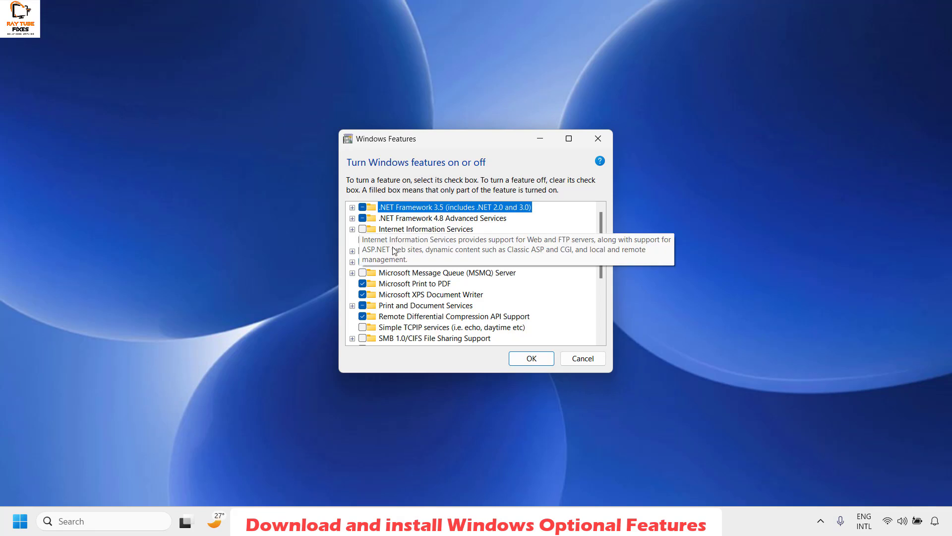
left_click(531, 359)
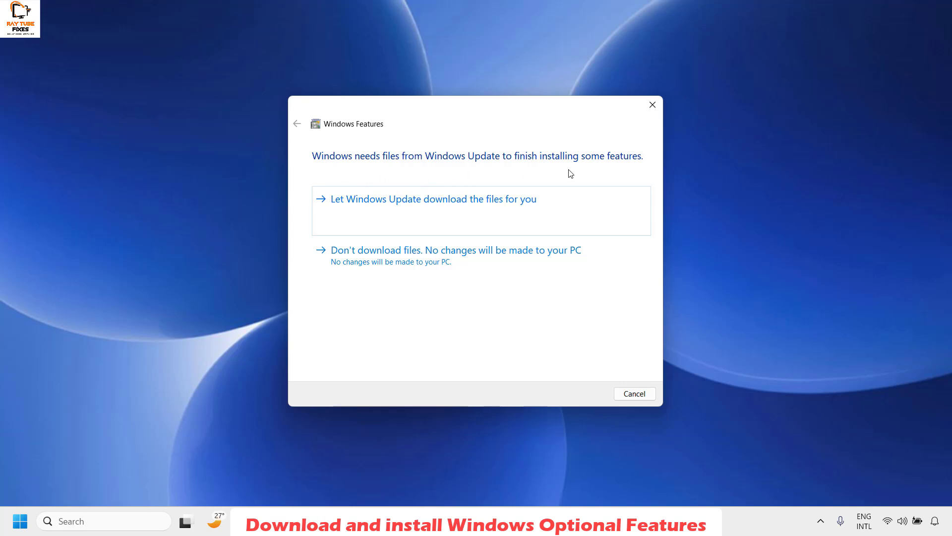
left_click(397, 212)
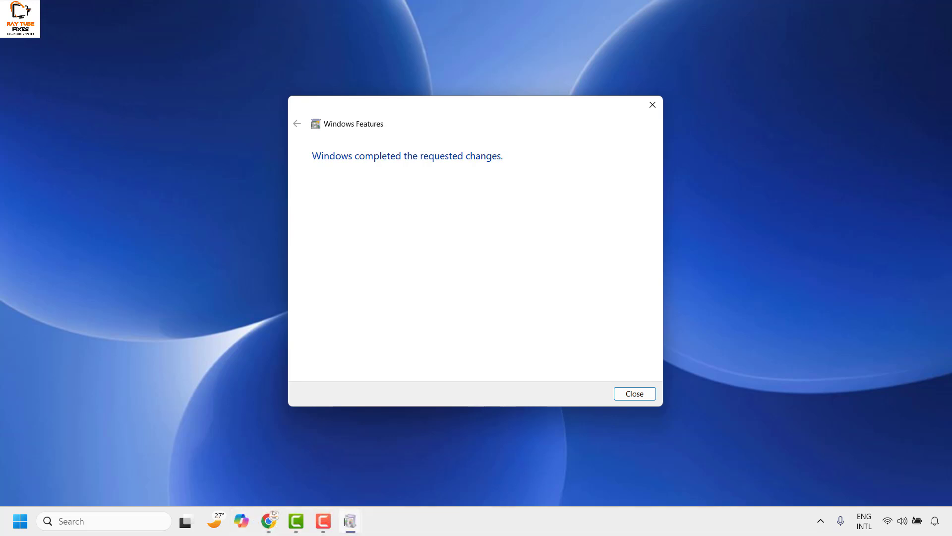
left_click(648, 396)
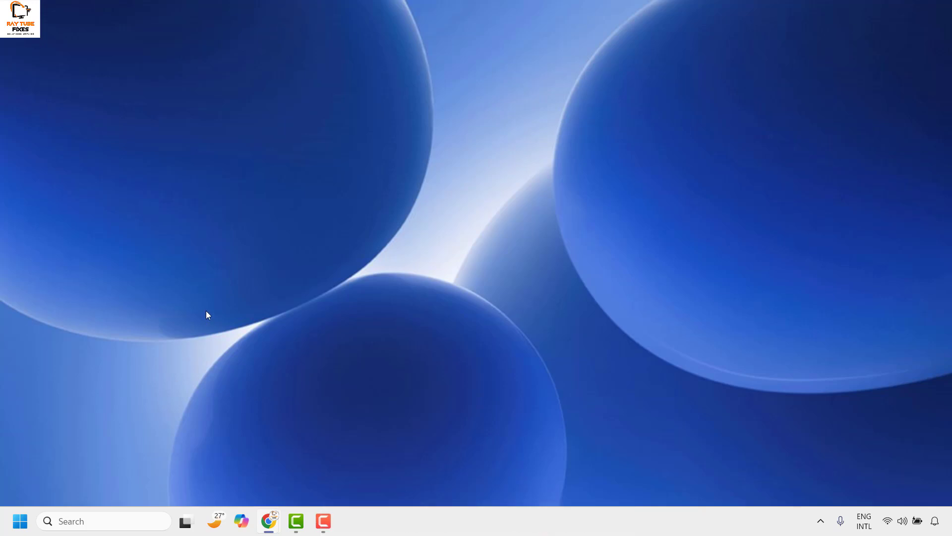
Check the Windows Update page in Settings for updates available to install, and close Settings.
right_click(16, 524)
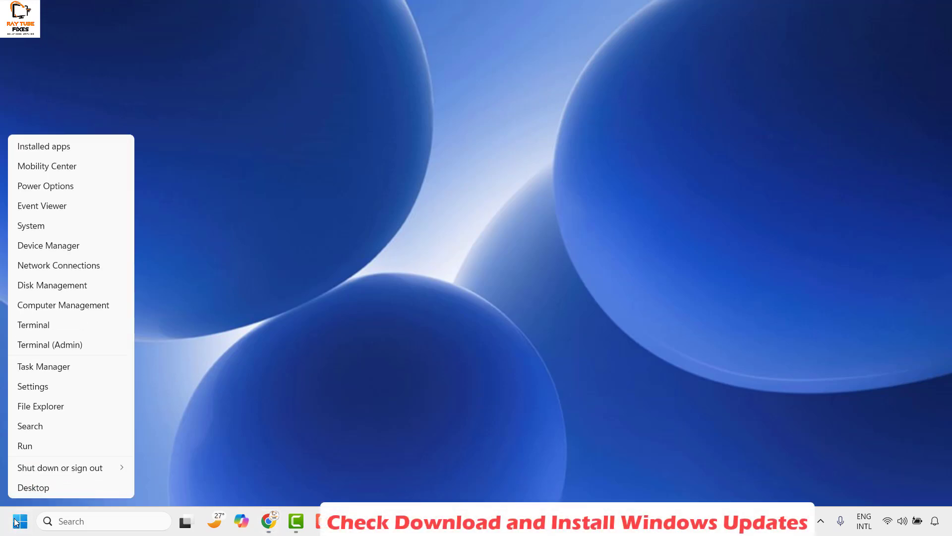
left_click(45, 385)
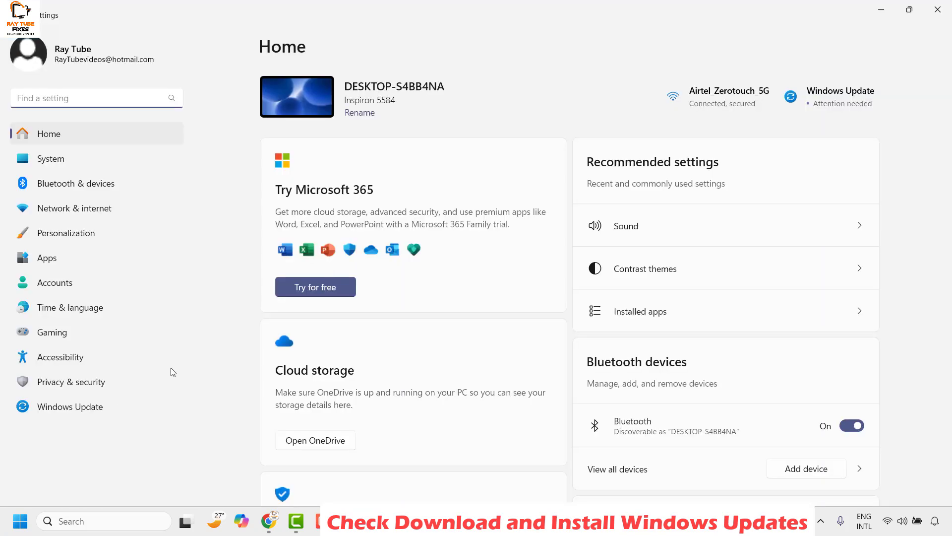
left_click(84, 405)
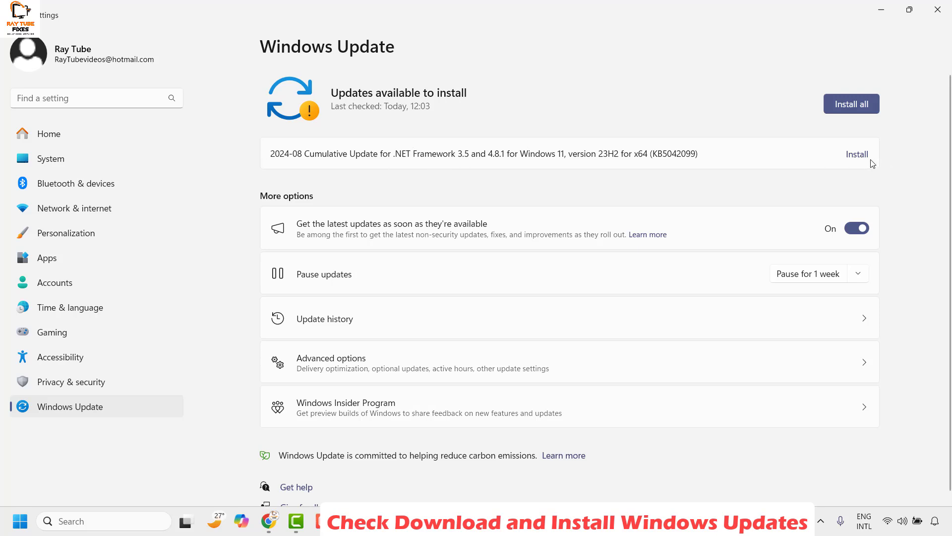
left_click(938, 10)
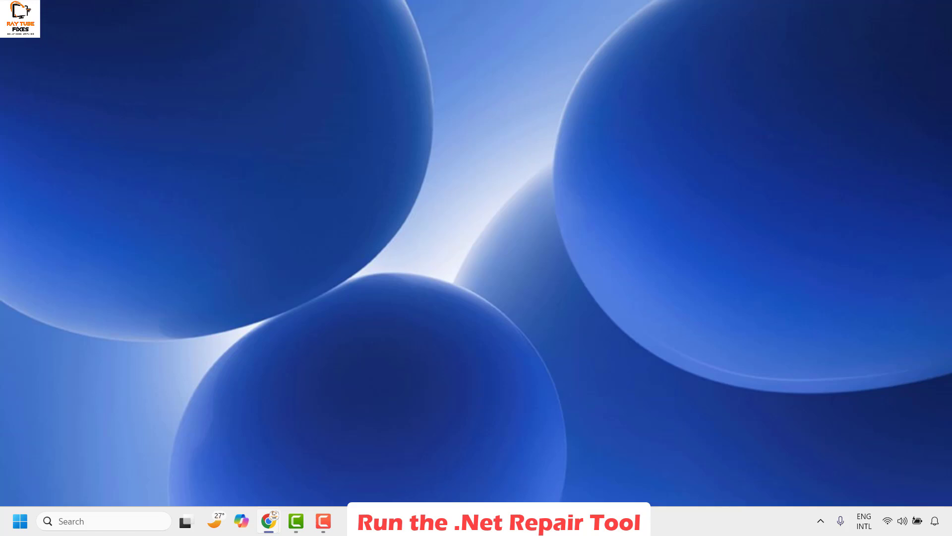
Switch to Google Chrome, search Google for ".net repair tool" and open Microsoft's .NET Framework Repair Tool download page.
mouse_move(268, 521)
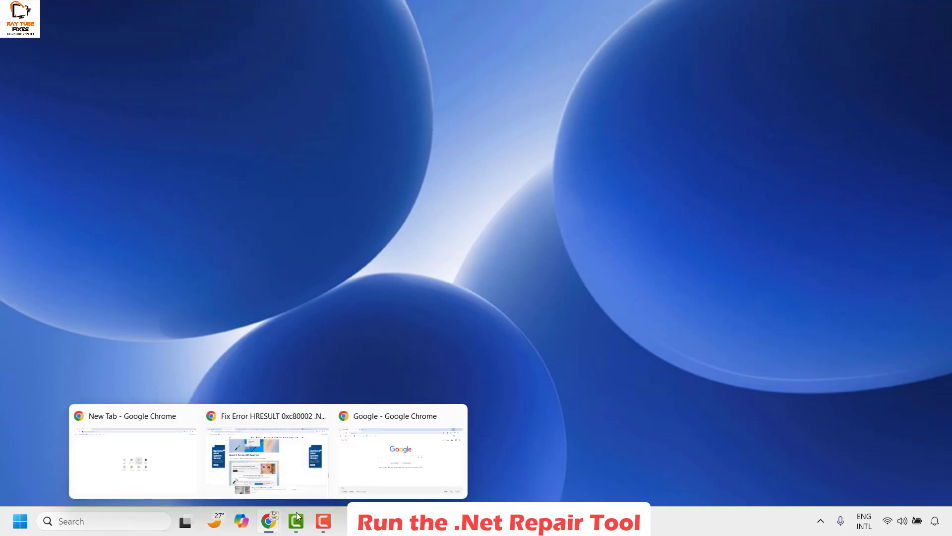
left_click(404, 462)
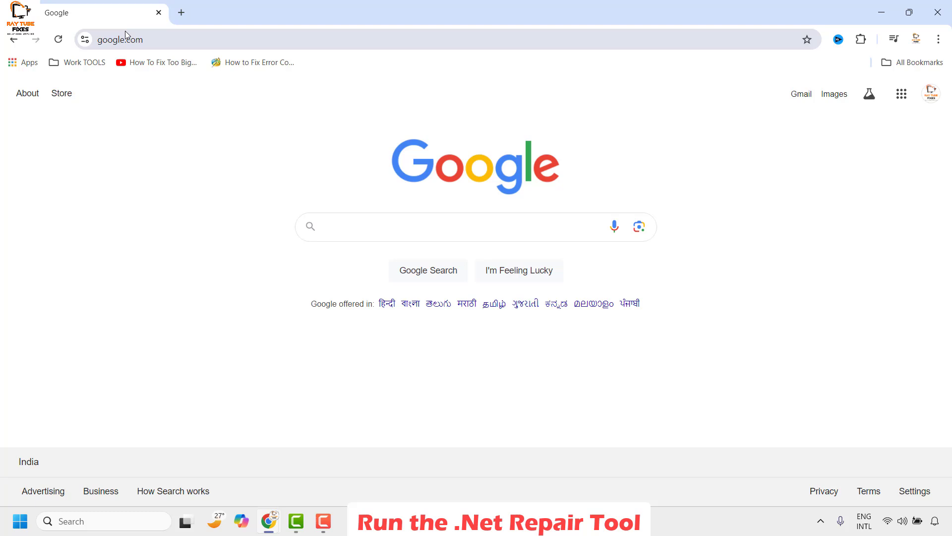
left_click(354, 219)
type(".net repair tool")
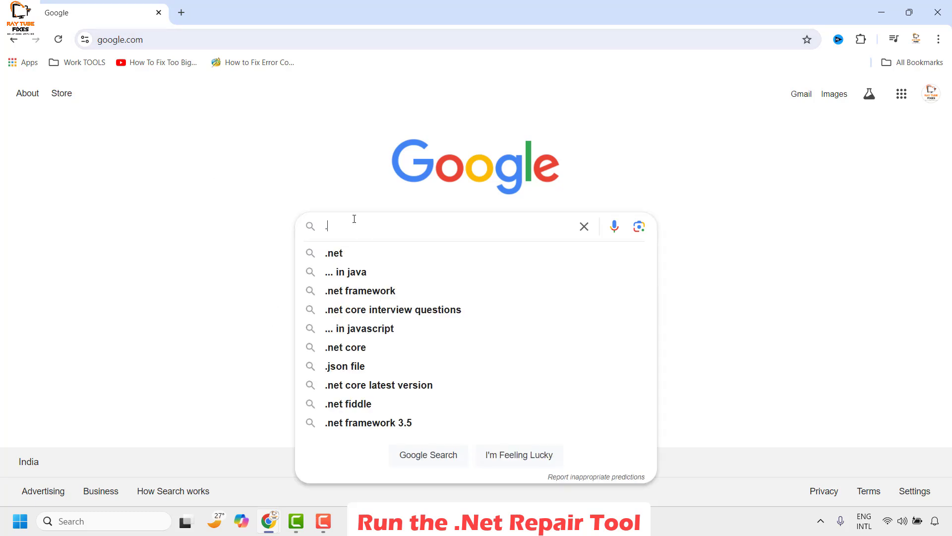
key("Return")
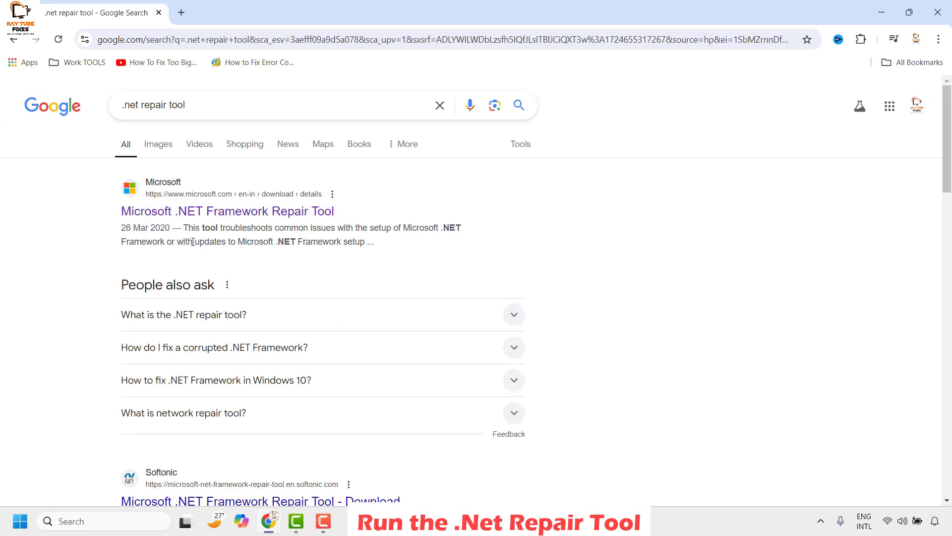
left_click(273, 215)
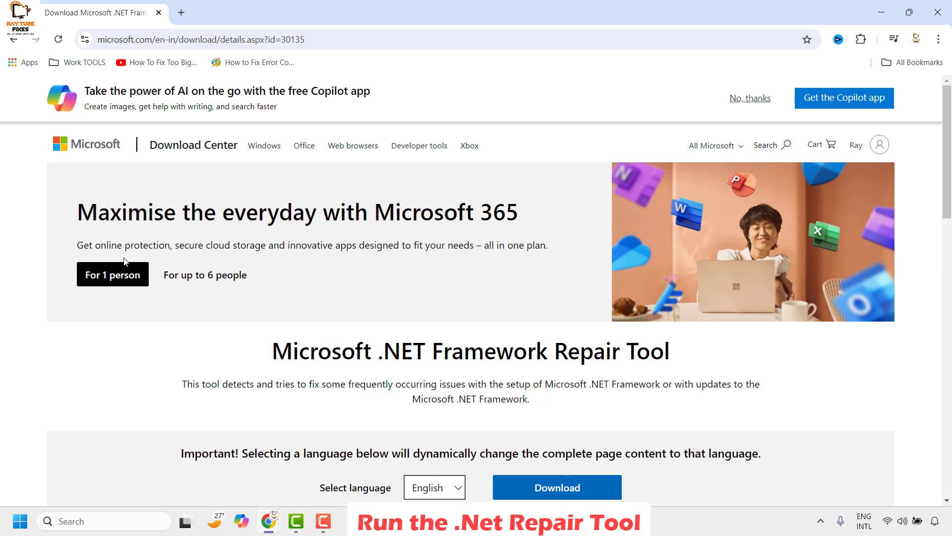
Download the Microsoft .NET Framework Repair Tool in English from the Microsoft Download Center page.
left_click(110, 41)
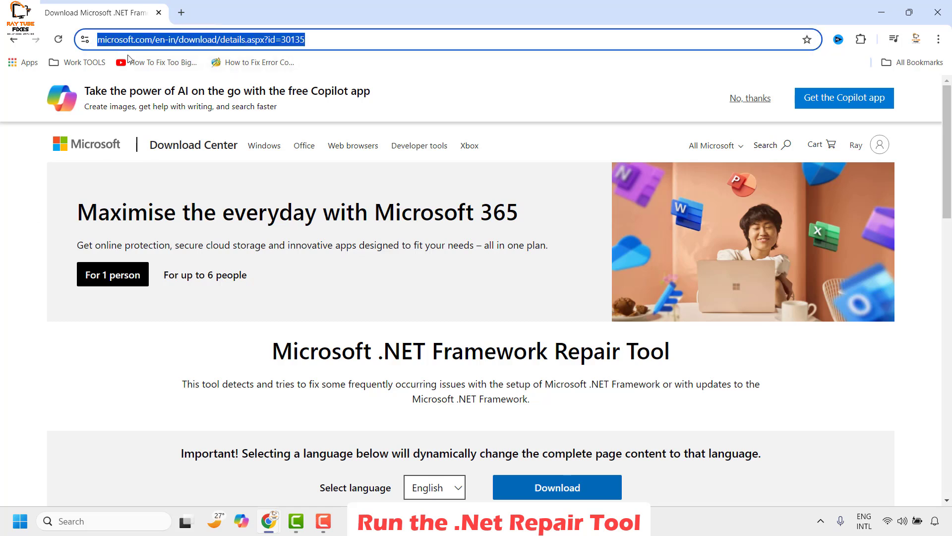
left_click(192, 42)
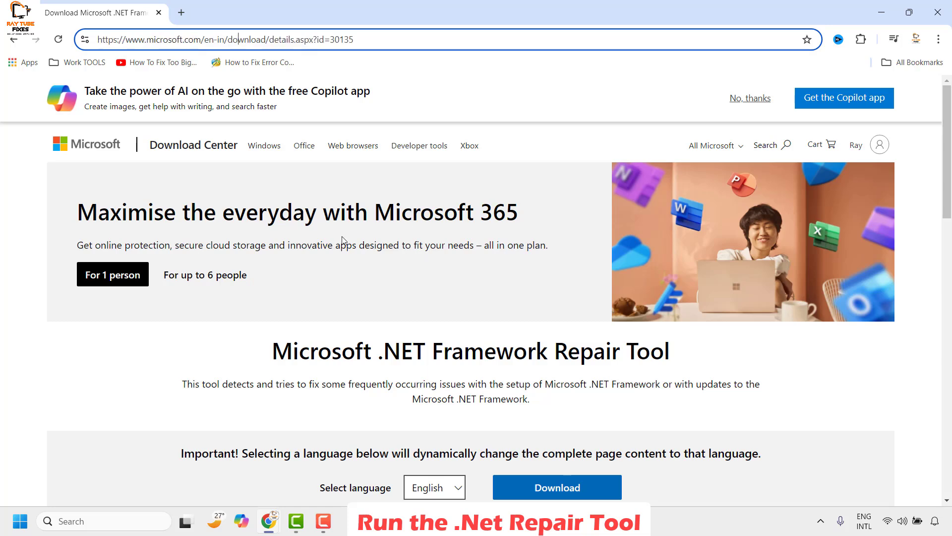
left_click(314, 274)
scroll(315, 274, "down", 3)
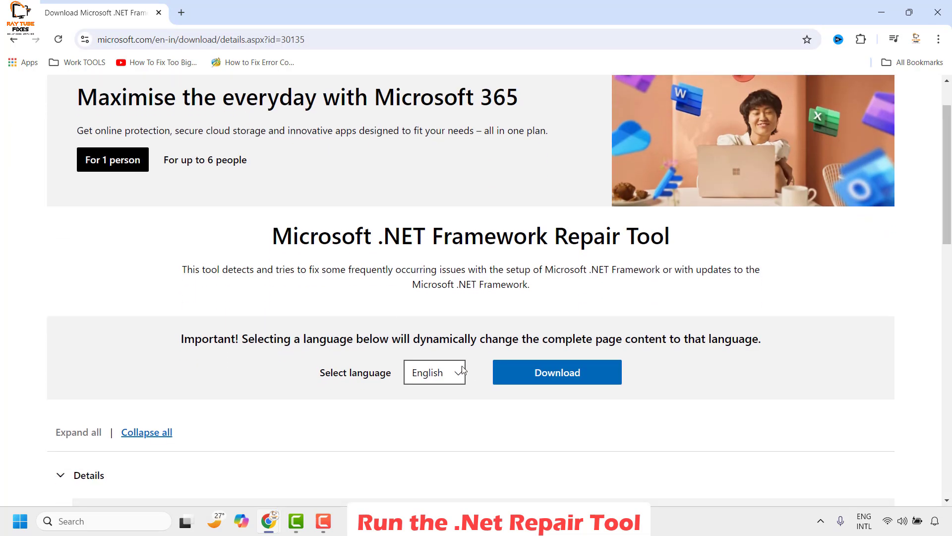
left_click(570, 379)
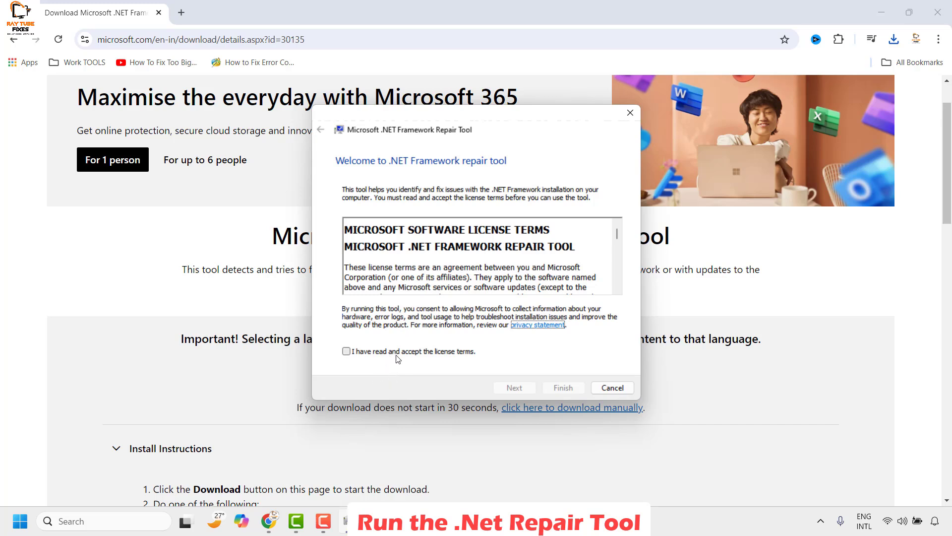
Accept the license terms of the .NET Framework Repair Tool, apply its recommended changes and finish the tool.
left_click(397, 353)
left_click(514, 388)
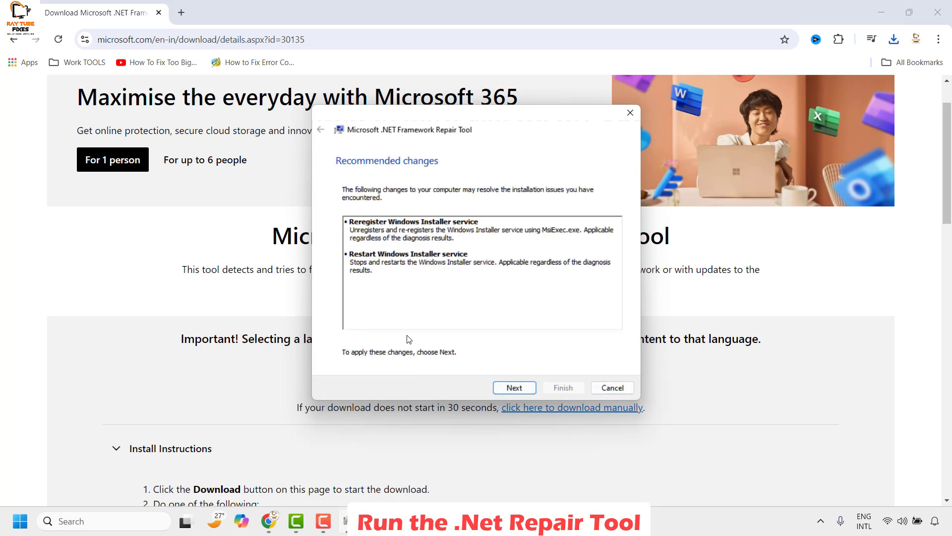
left_click(527, 385)
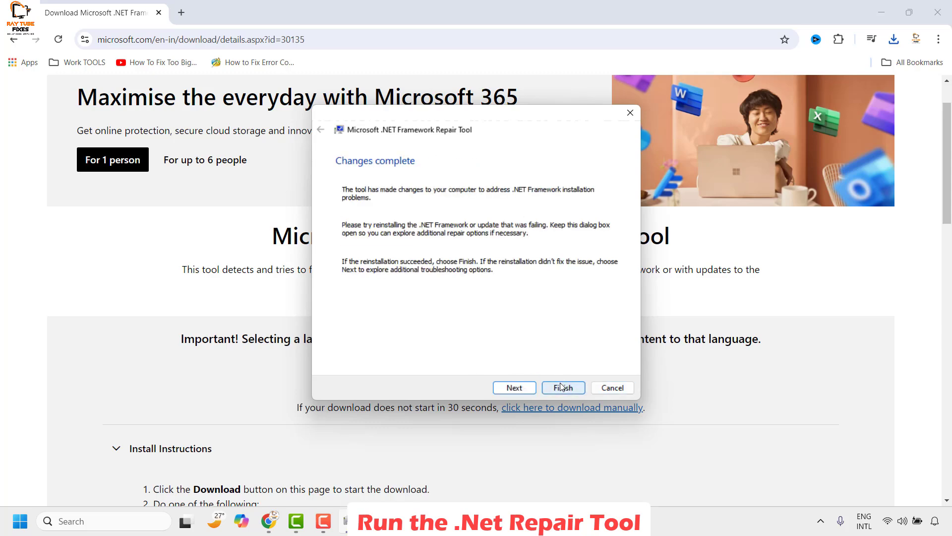
left_click(562, 387)
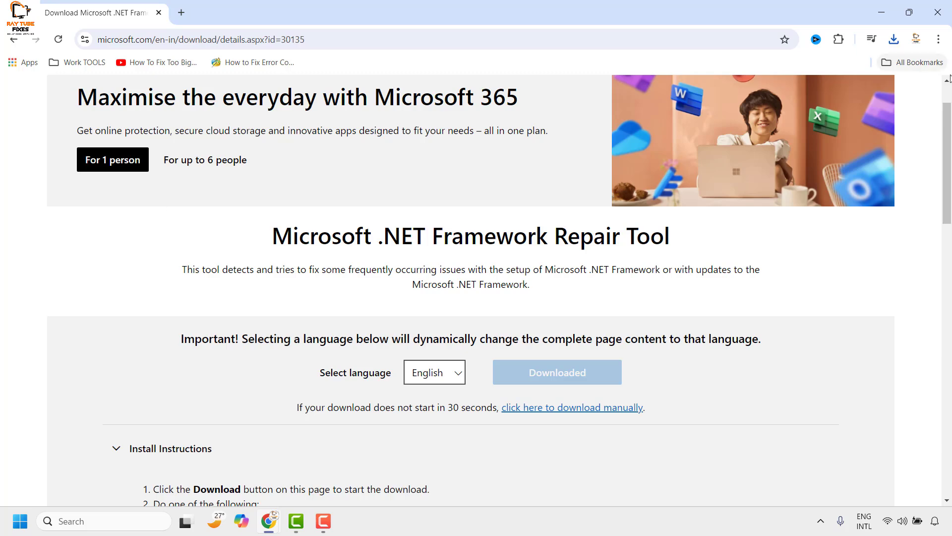
Search Google for "download .net framework" and open Microsoft's official .NET Framework download page.
left_click(215, 39)
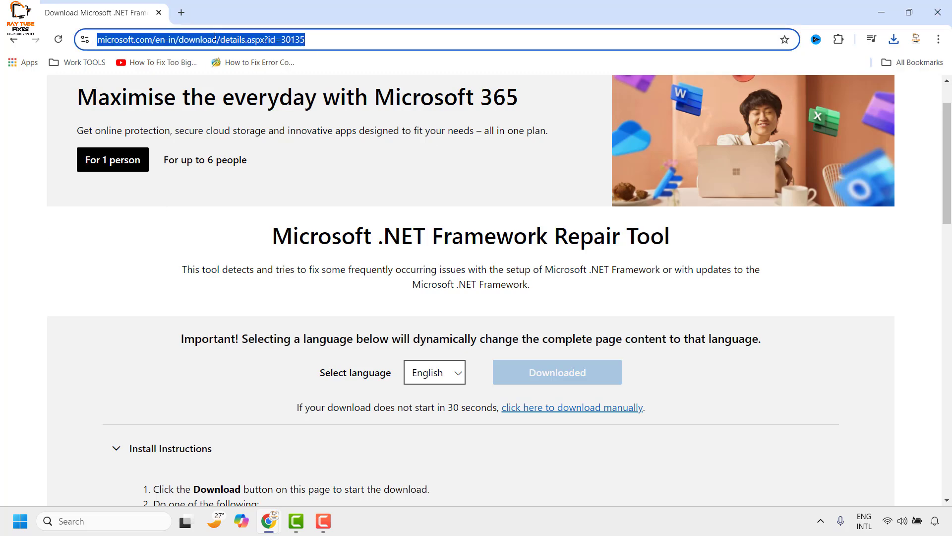
type("go")
key("Return")
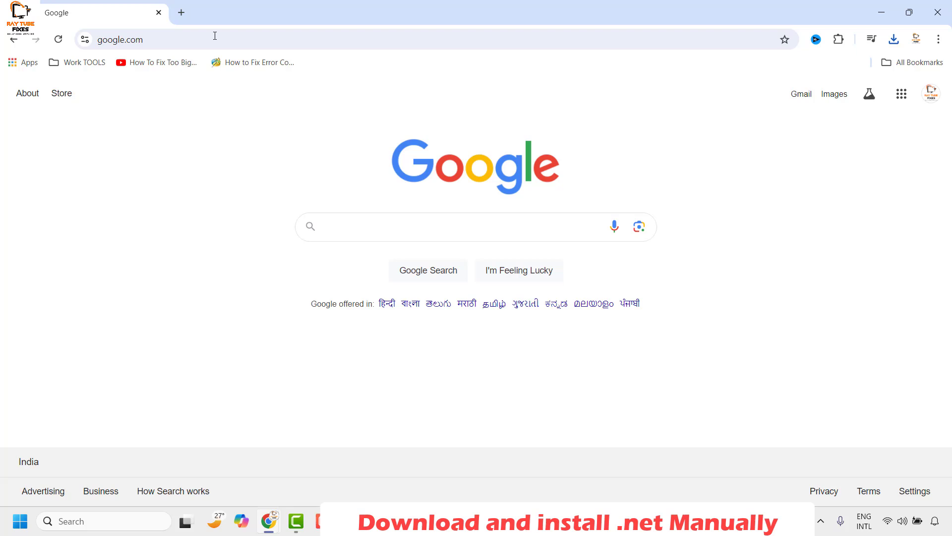
type("download")
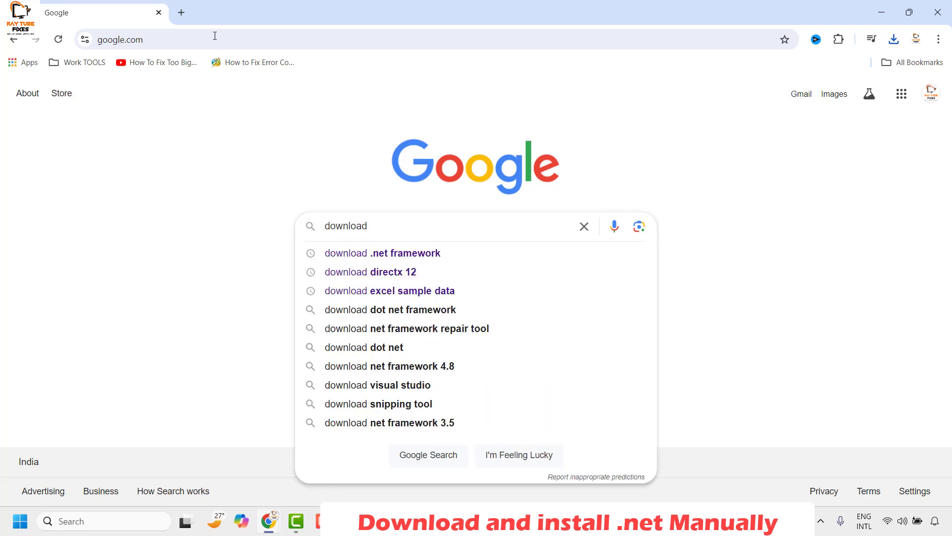
key("Down")
key("Return")
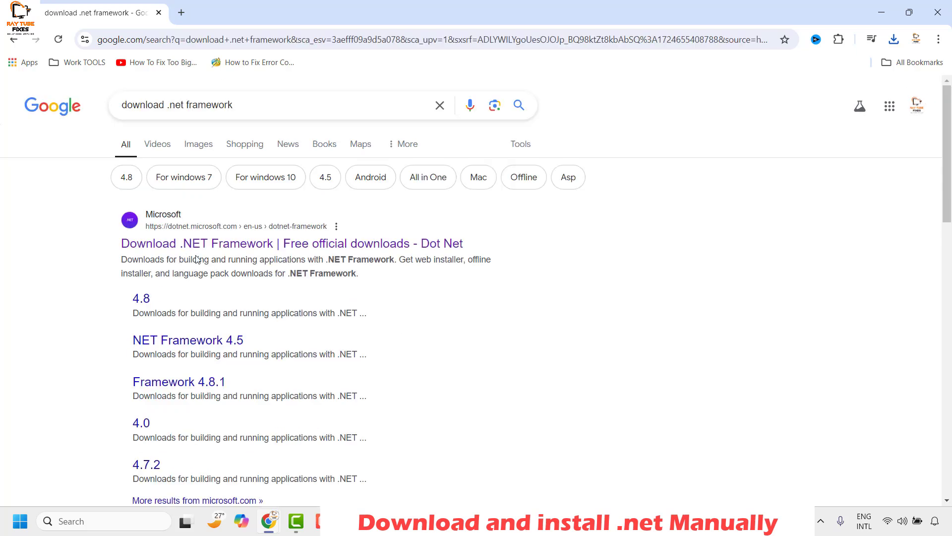
left_click(214, 252)
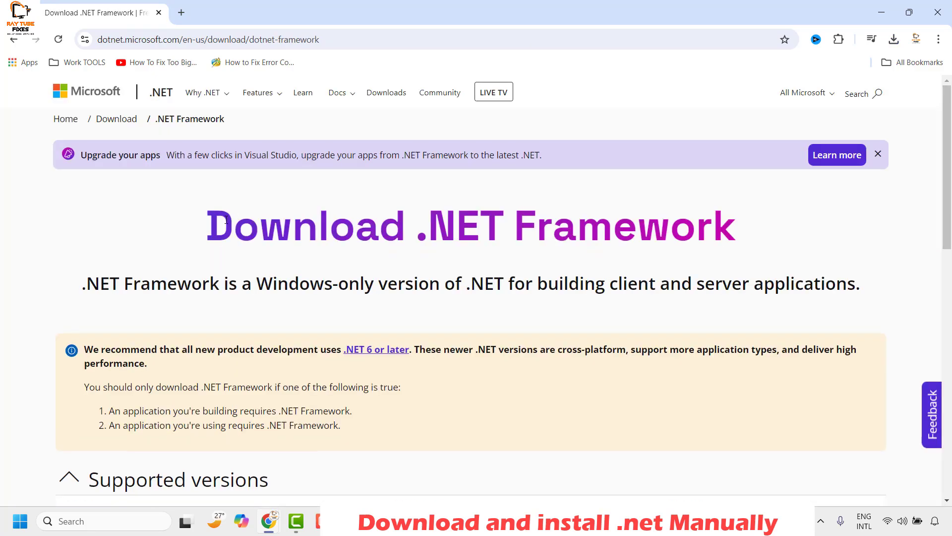
Choose .NET Framework 4.8.1 from the supported versions and download its Runtime web installer.
scroll(382, 267, "down", 2)
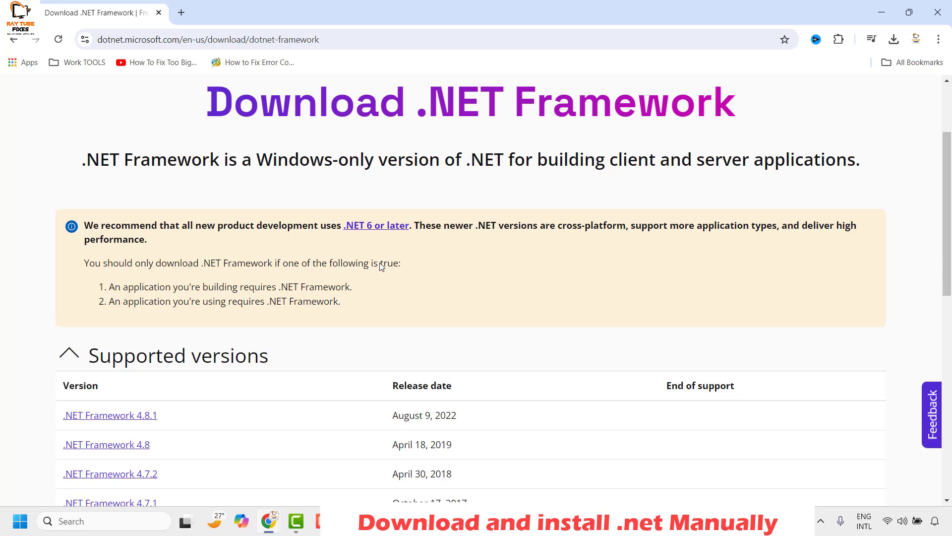
scroll(381, 266, "down", 3)
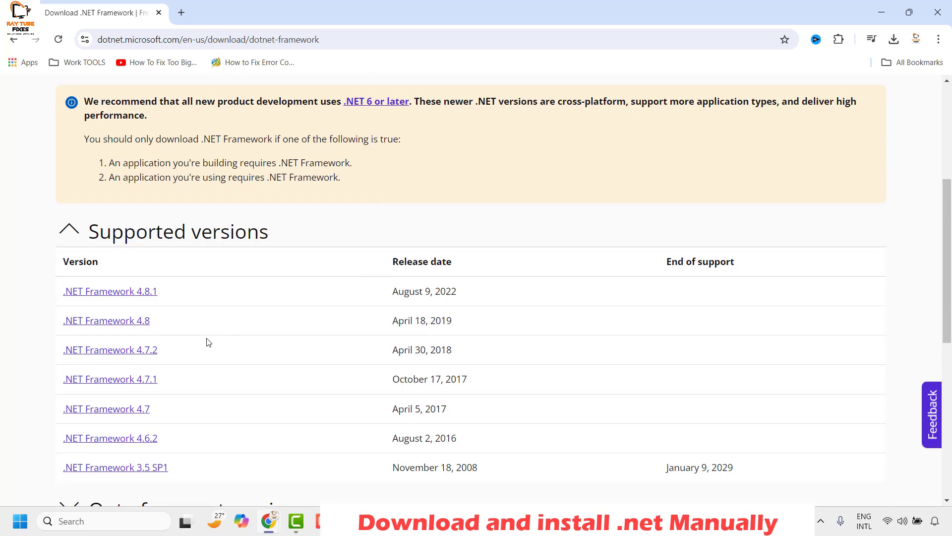
scroll(207, 342, "up", 6)
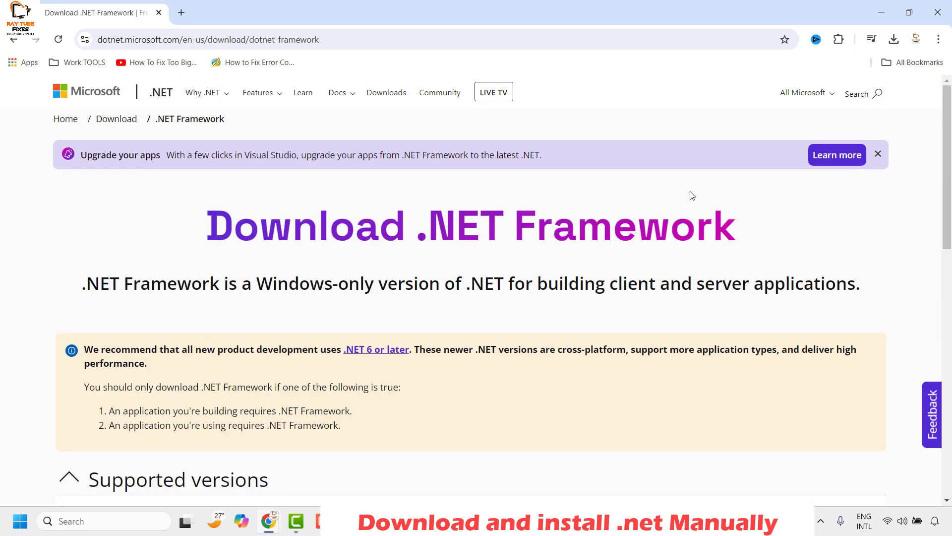
scroll(215, 201, "down", 4)
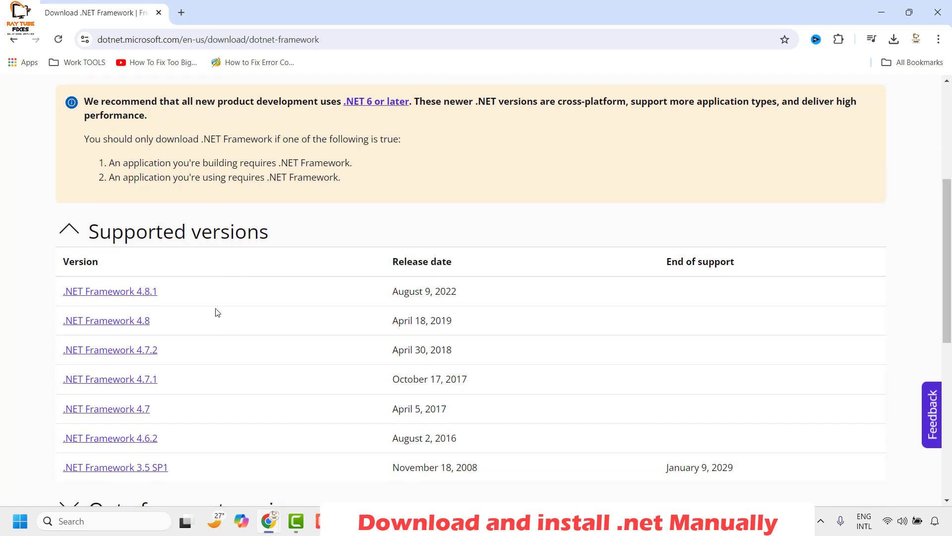
left_click(128, 296)
scroll(545, 300, "down", 2)
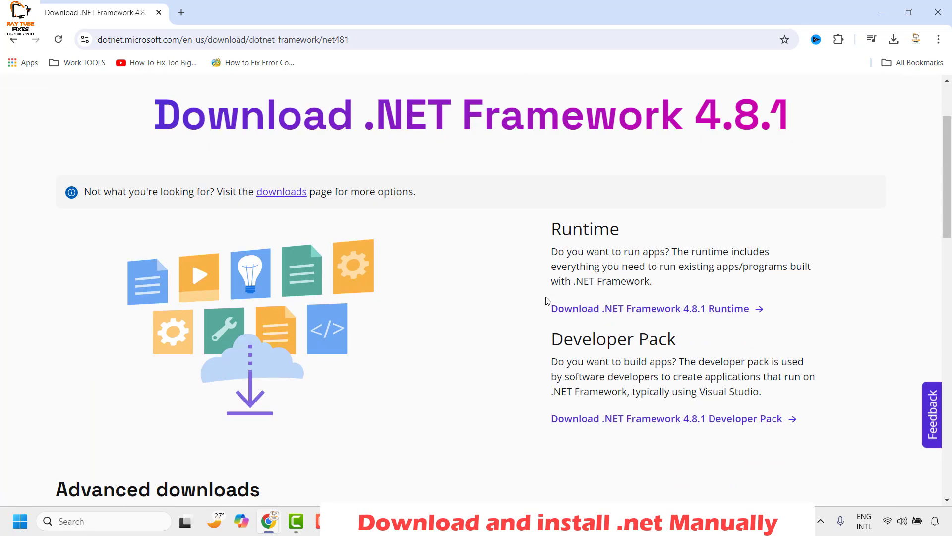
scroll(547, 301, "down", 1)
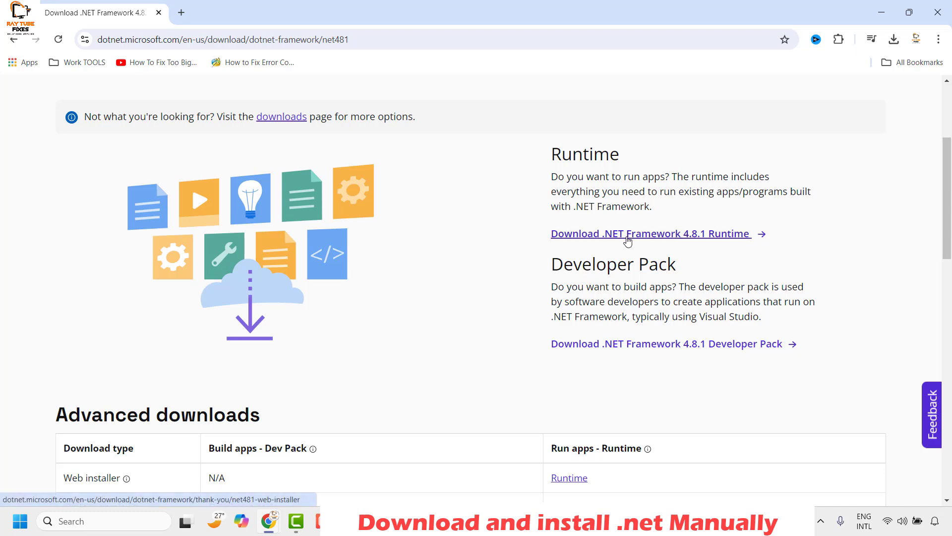
left_click(674, 234)
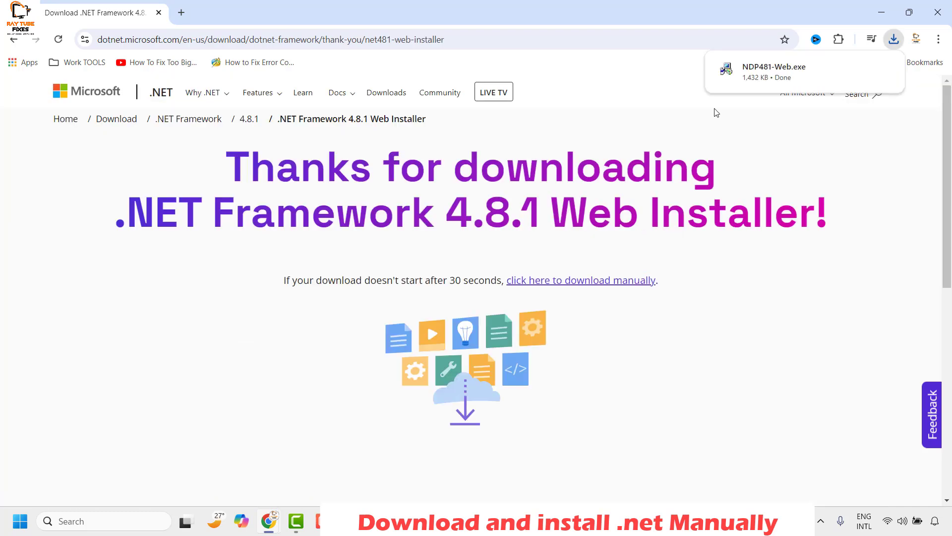
Run the downloaded NDP481-Web.exe installer, read its installation details, close it and minimize the browser.
left_click(796, 78)
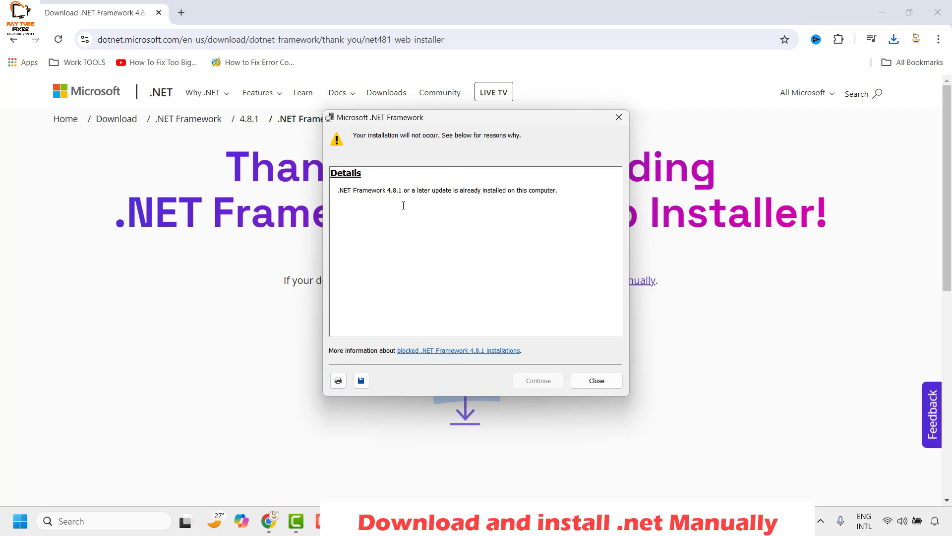
left_click_drag(342, 191, 610, 194)
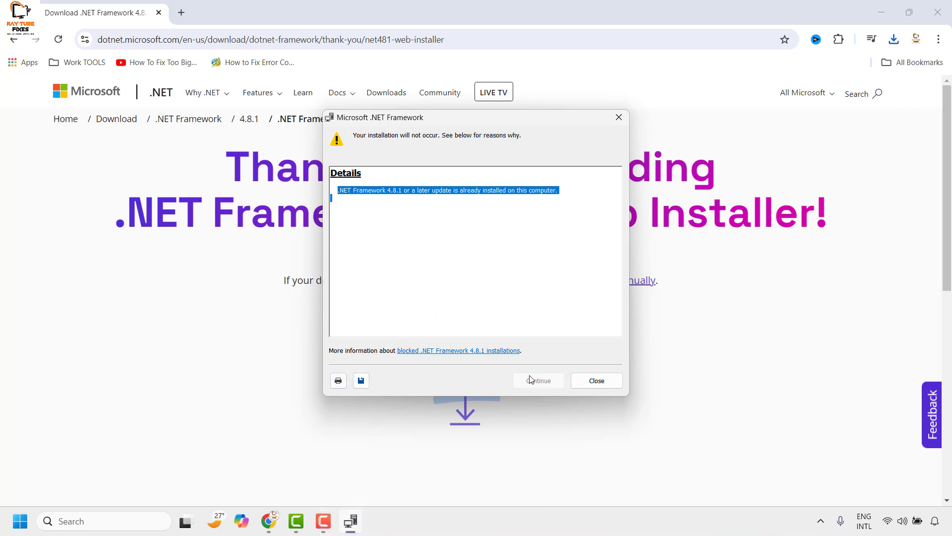
left_click(619, 117)
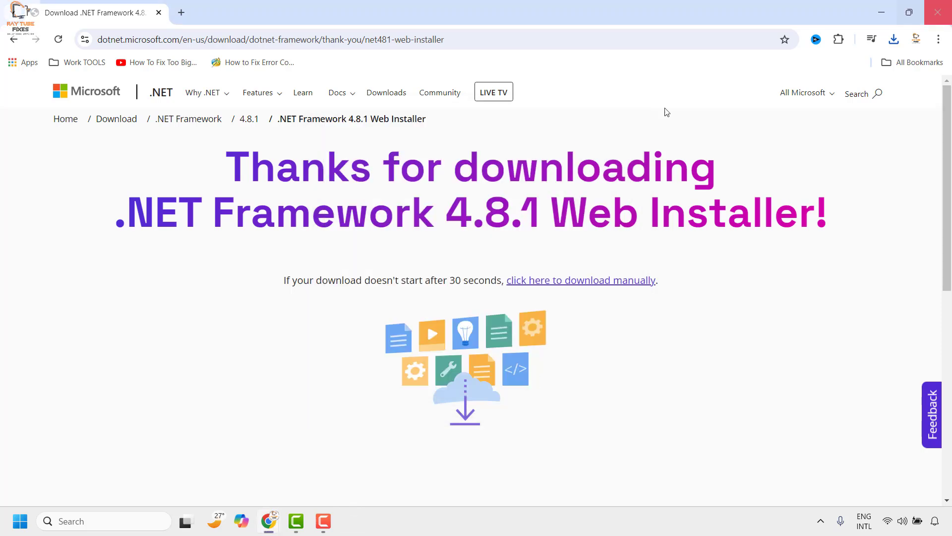
left_click(882, 12)
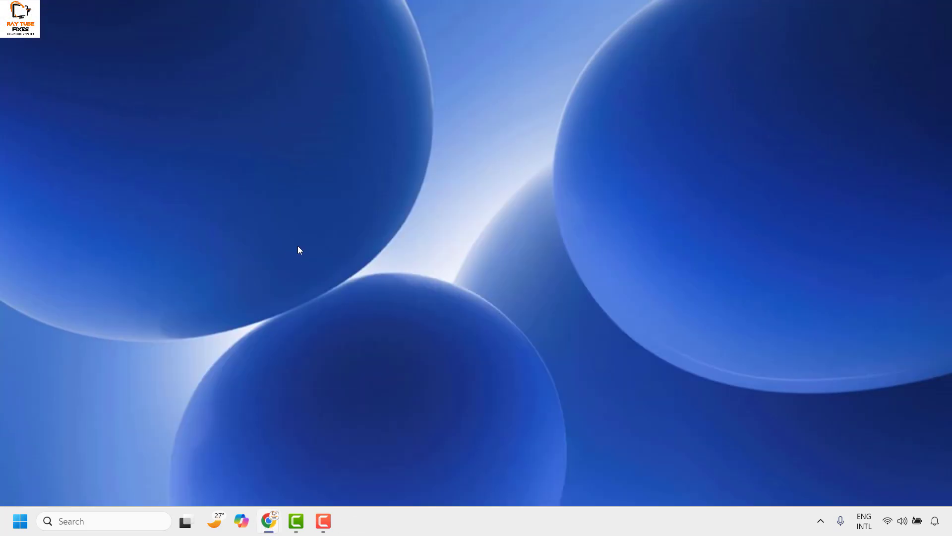